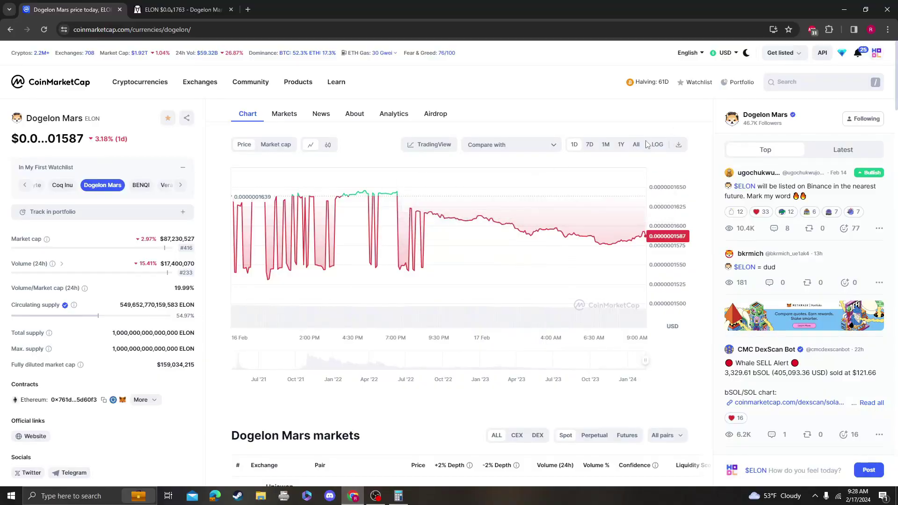
- Switch the Dogelon Mars chart to All time and select the price's trailing digits 01587
left_click(639, 144)
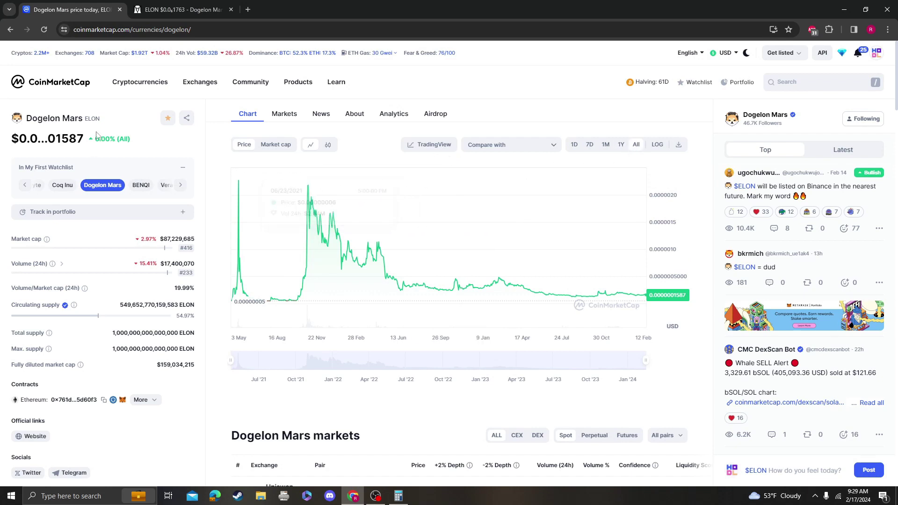
double_click(67, 149)
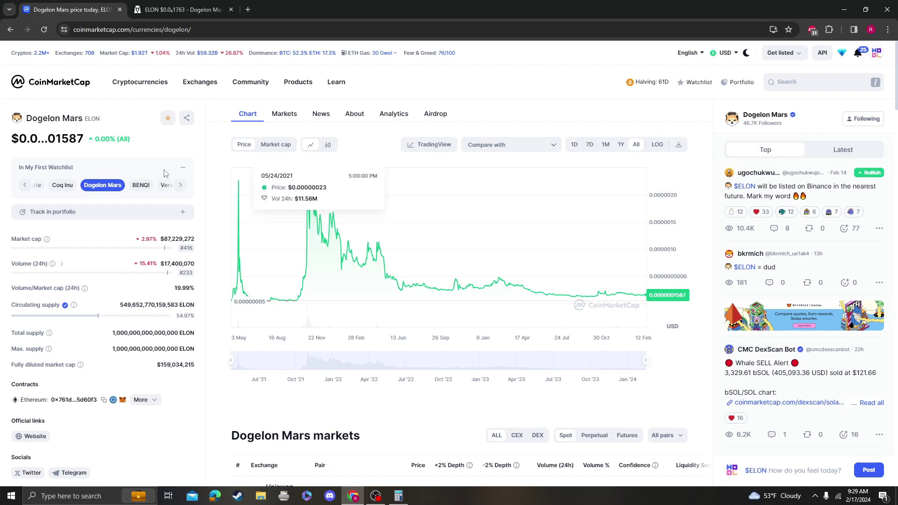
double_click(74, 139)
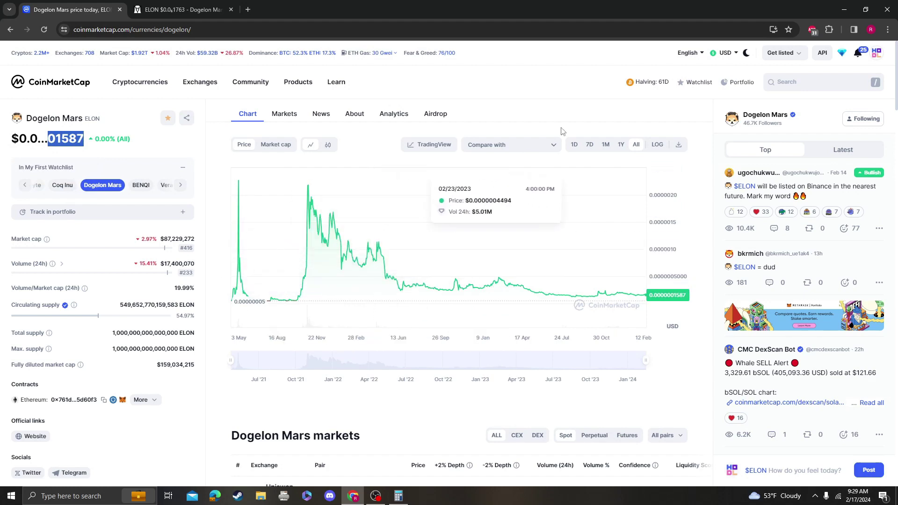
scroll(574, 110, "down", 1)
scroll(701, 281, "down", 3)
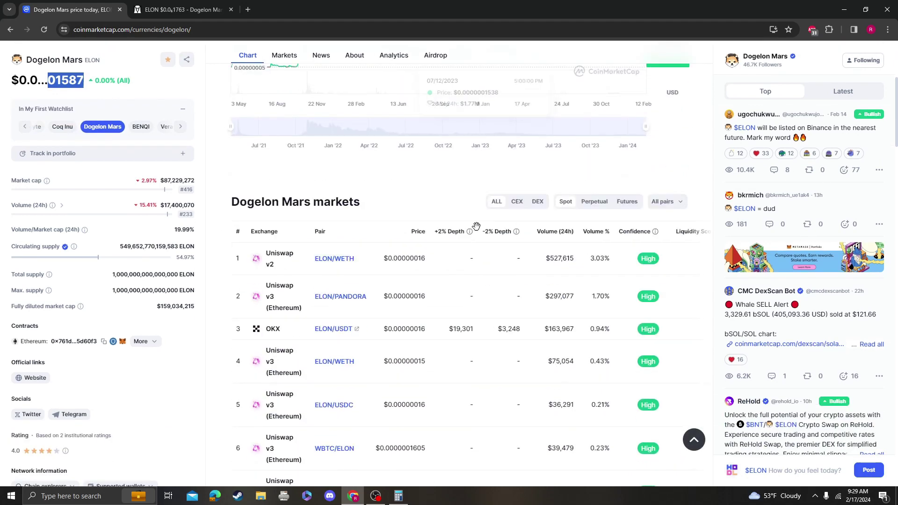
scroll(705, 289, "up", 4)
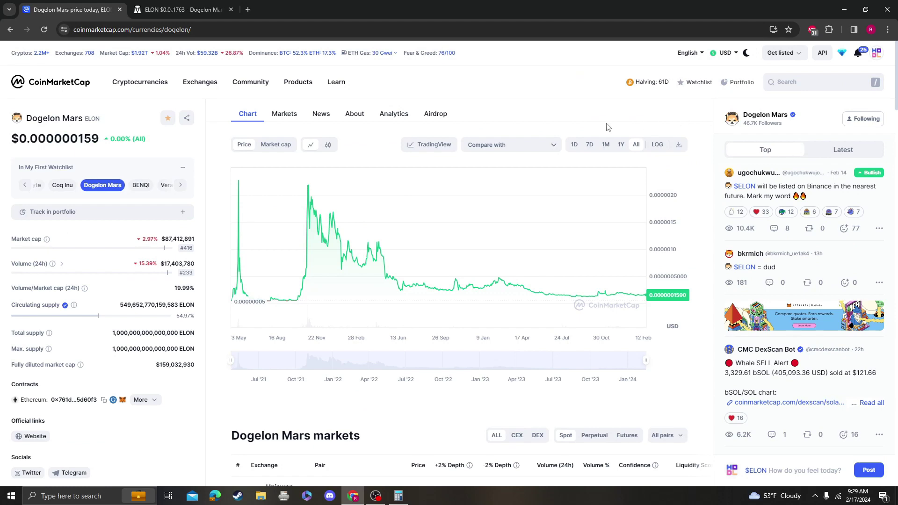
- Visit the Dogelon Mars community profile, then return to the price page
left_click(758, 117)
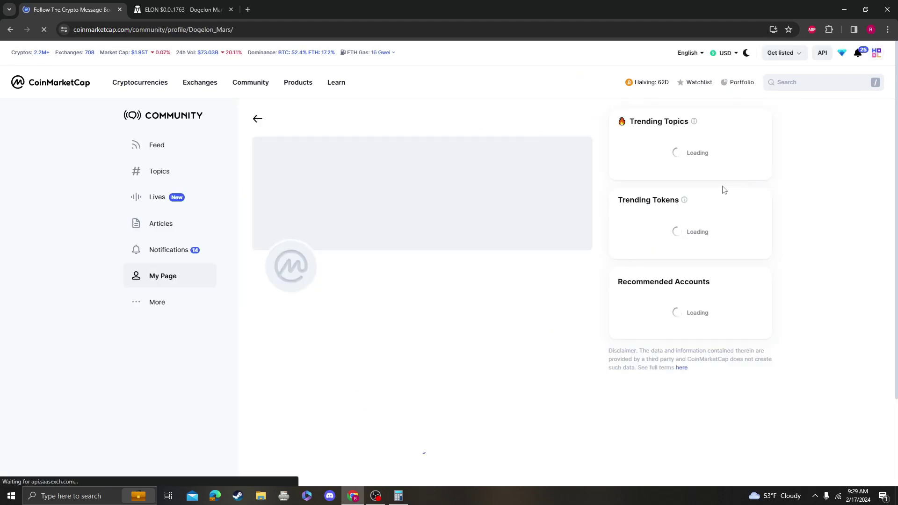
scroll(481, 209, "down", 2)
scroll(487, 211, "up", 2)
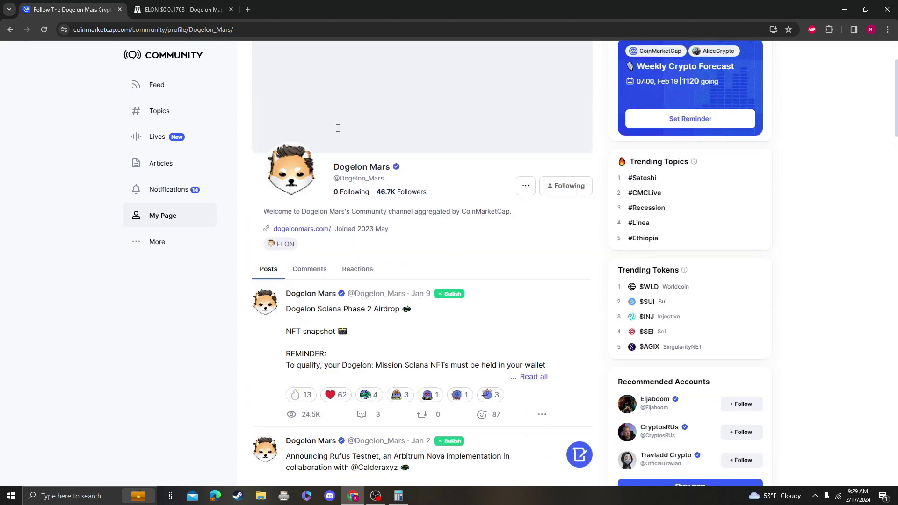
left_click(259, 120)
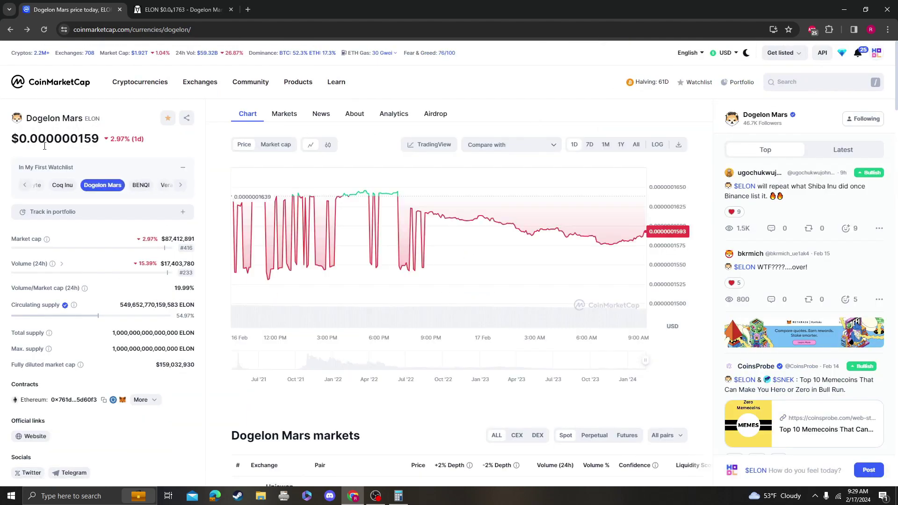
- Scroll down through the Dogelon Mars markets table and back toward the chart
scroll(160, 303, "down", 5)
scroll(470, 257, "down", 3)
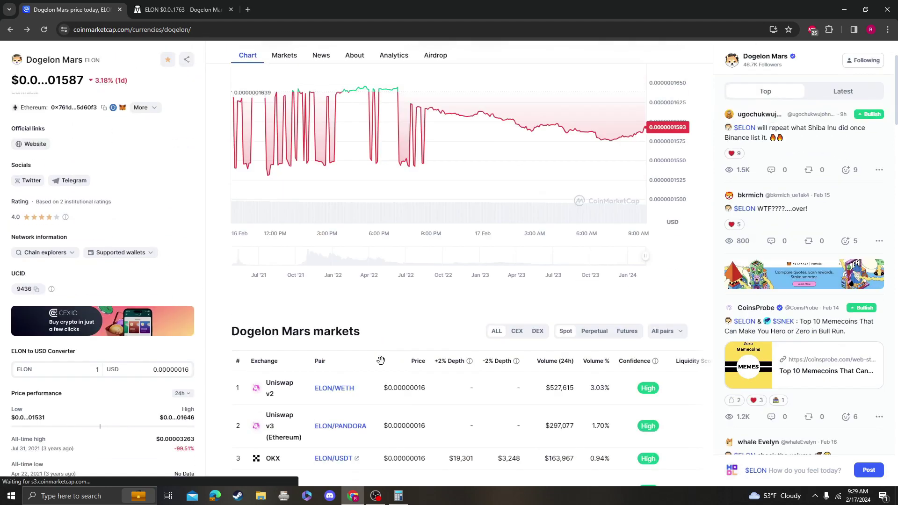
scroll(401, 247, "down", 2)
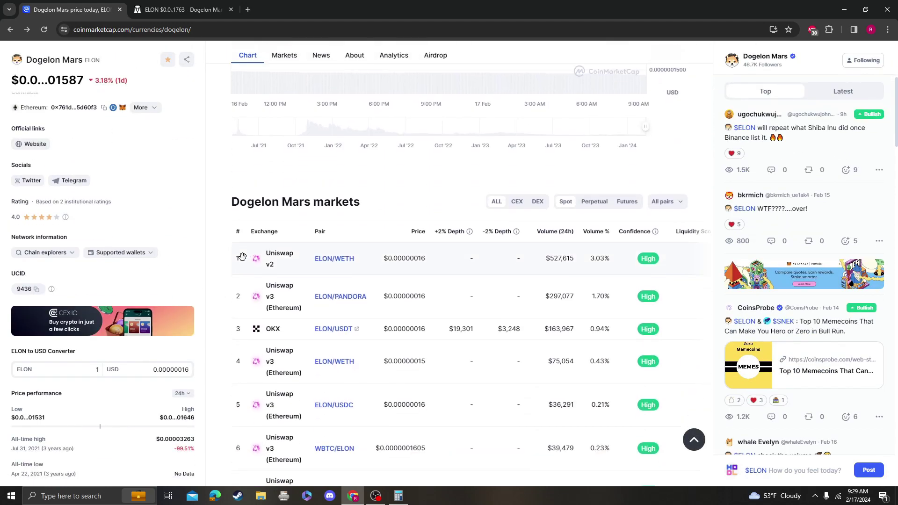
scroll(176, 389, "down", 3)
scroll(169, 336, "down", 3)
scroll(162, 295, "up", 10)
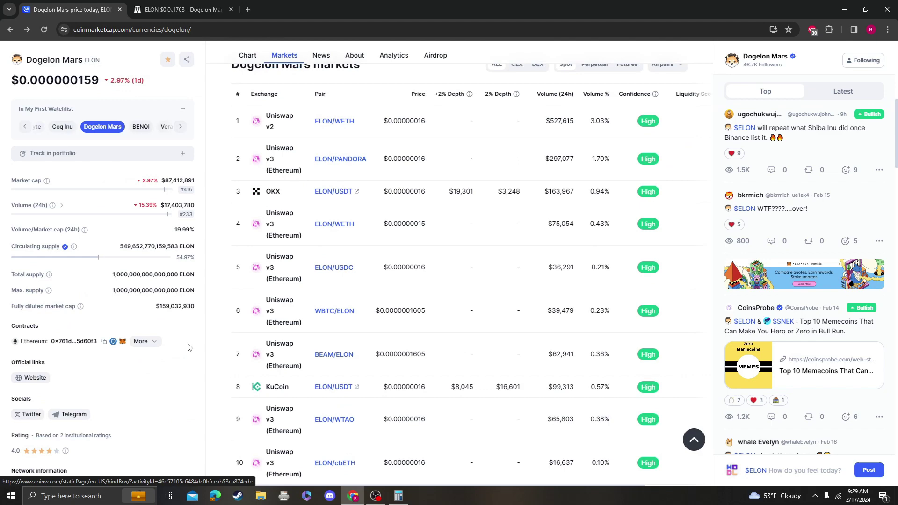
scroll(154, 256, "down", 5)
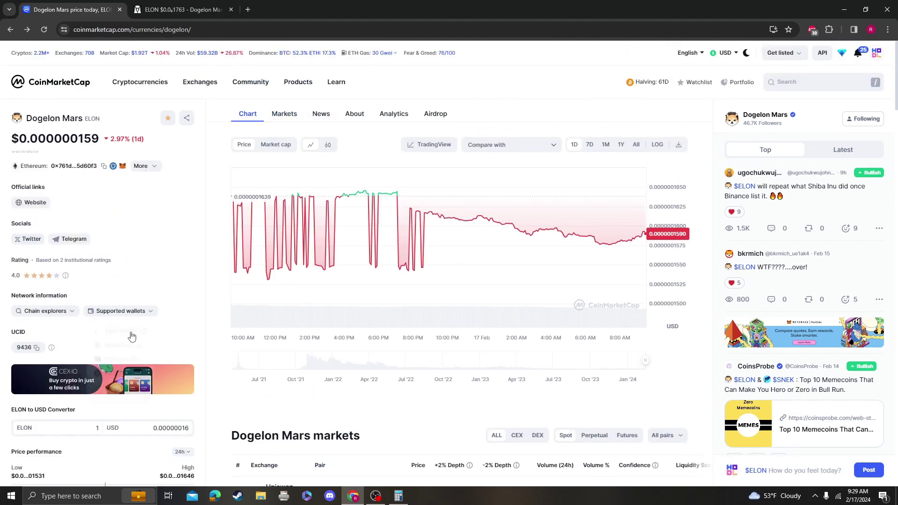
- Open the ELON token on Etherscan via Chain explorers and browse its Holders list
left_click(44, 311)
left_click(42, 328)
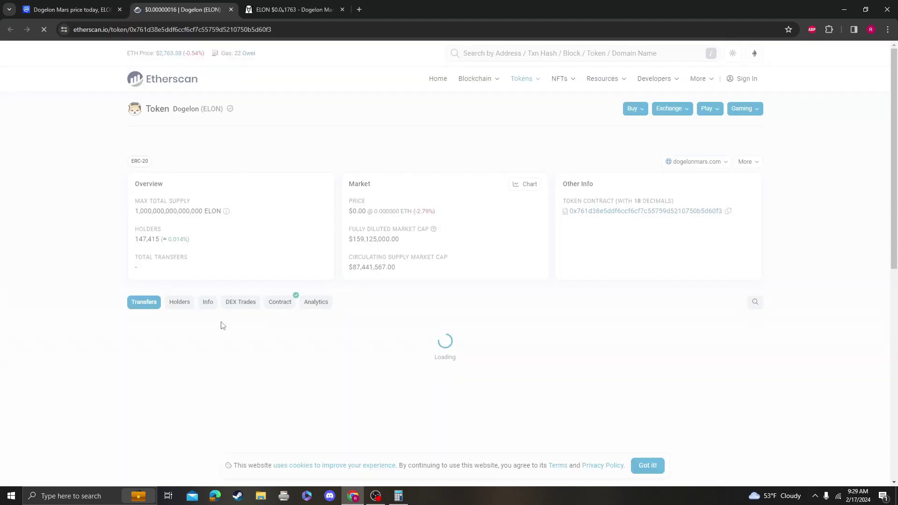
left_click(180, 302)
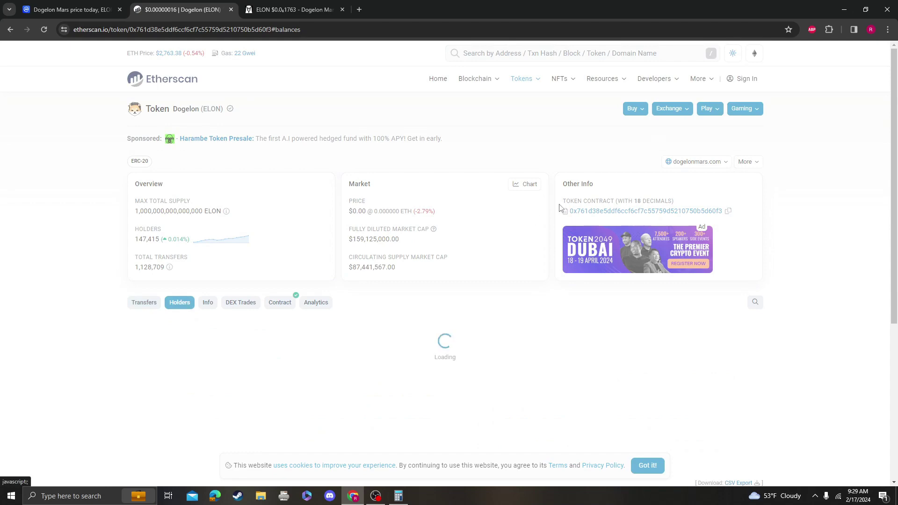
scroll(630, 287, "down", 4)
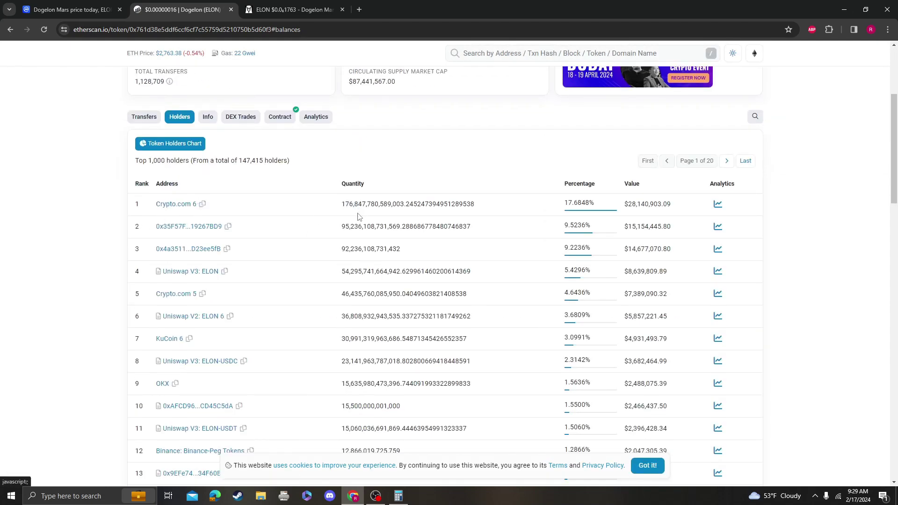
scroll(566, 183, "down", 2)
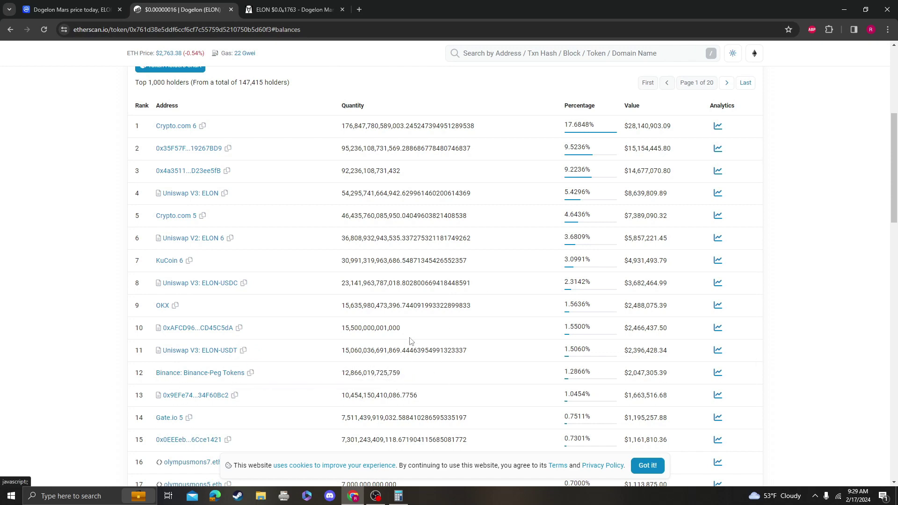
scroll(411, 342, "up", 2)
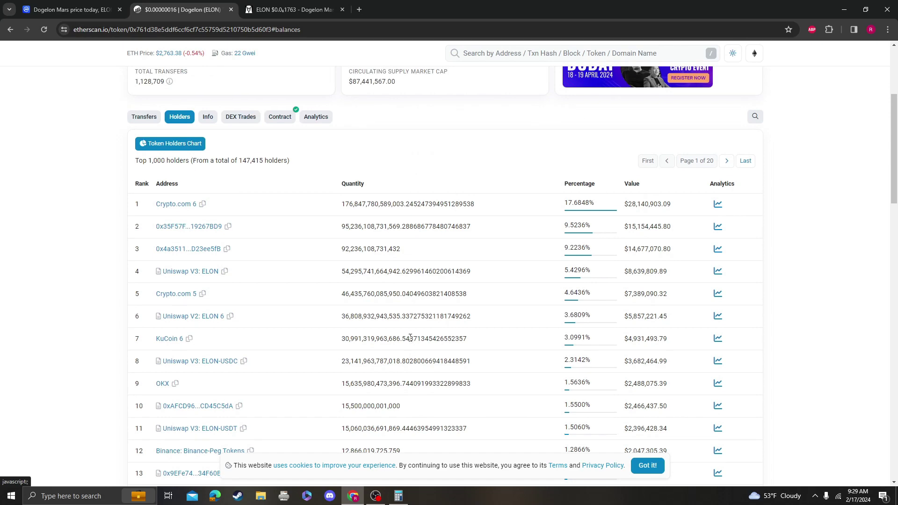
scroll(411, 338, "down", 4)
scroll(410, 339, "up", 2)
scroll(411, 341, "down", 5)
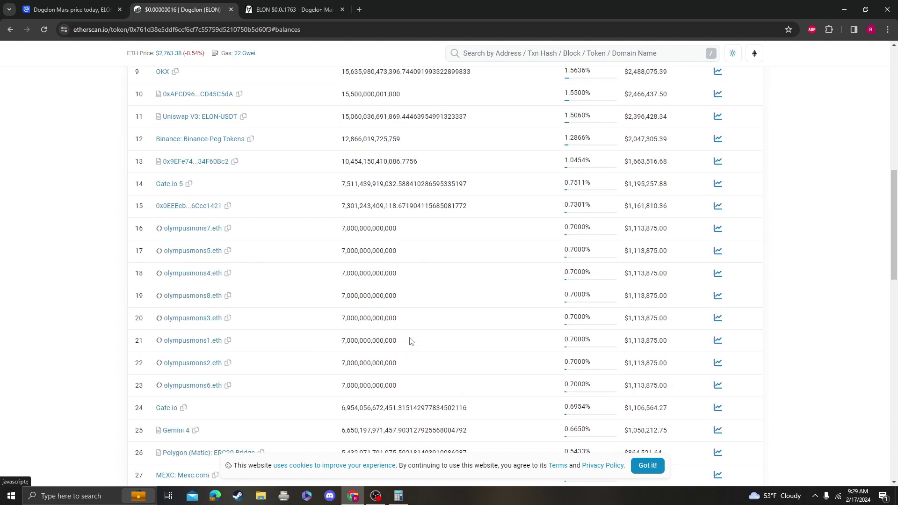
scroll(411, 342, "down", 3)
scroll(411, 342, "down", 5)
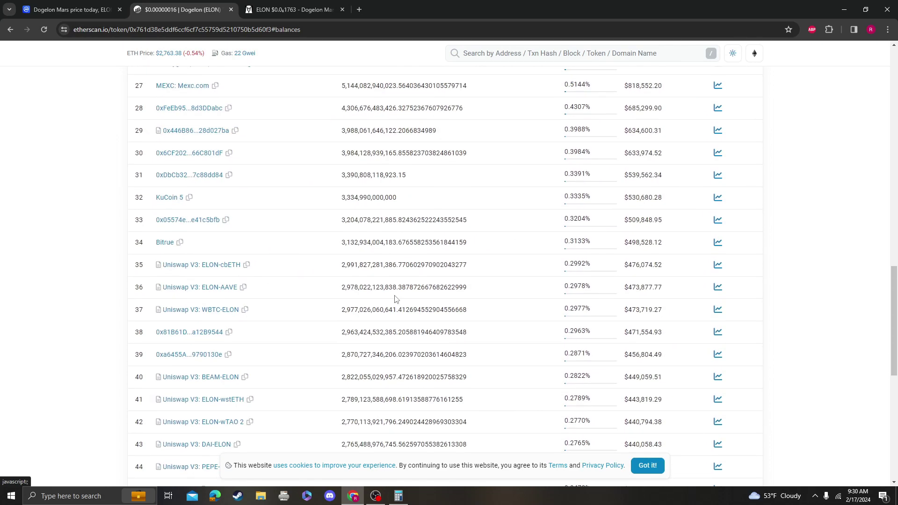
scroll(394, 299, "up", 20)
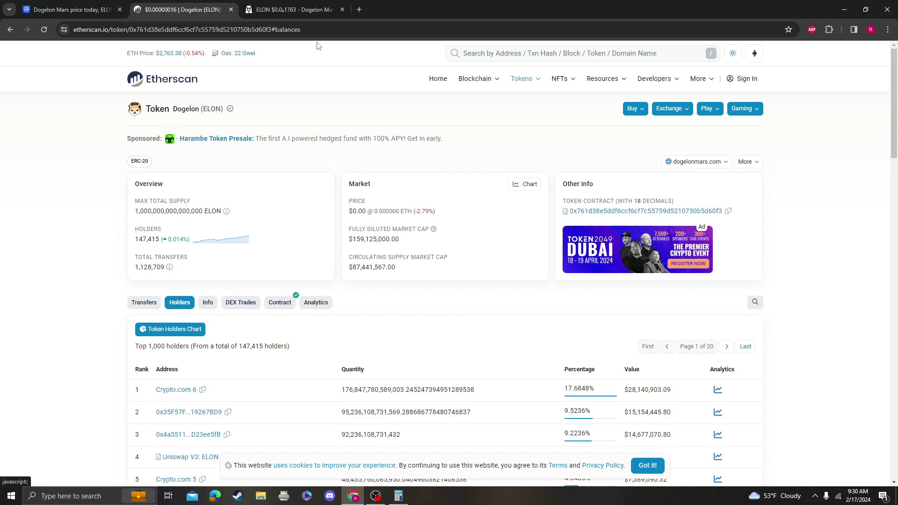
- Back on CoinMarketCap, show Dogelon Mars's all-time chart, then switch to the DEX Screener ELON/WBNB tab
left_click(73, 10)
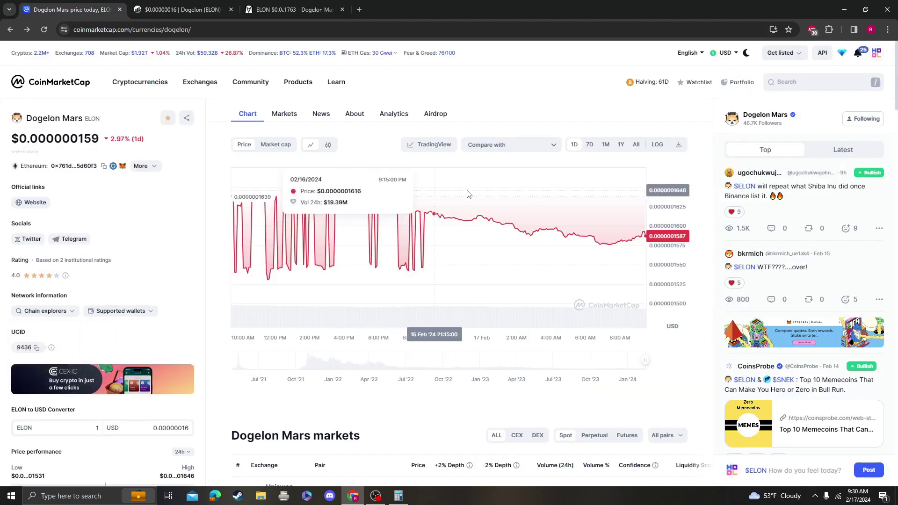
left_click(636, 144)
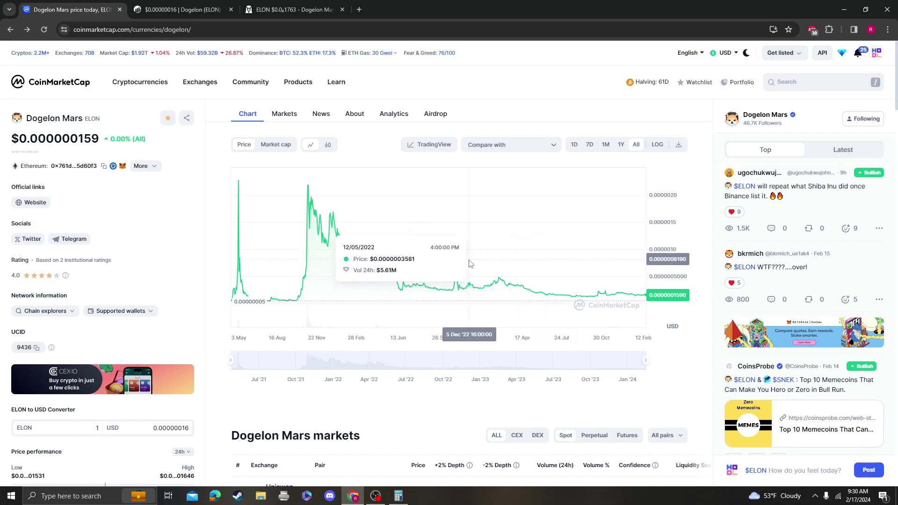
scroll(203, 452, "down", 3)
scroll(203, 452, "down", 3)
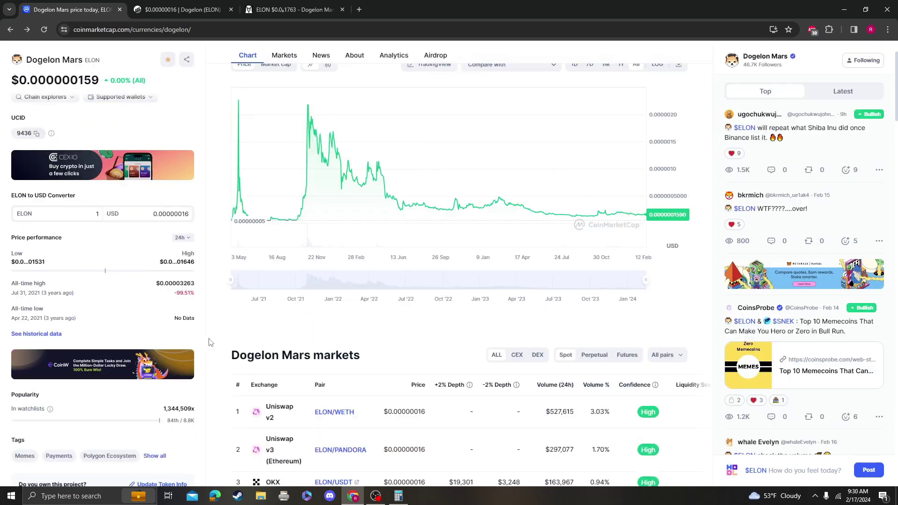
scroll(176, 241, "up", 2)
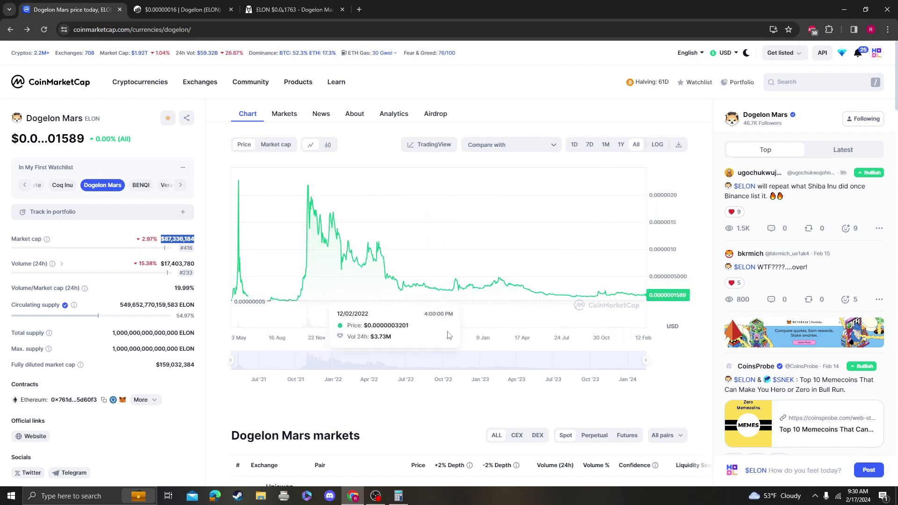
left_click(292, 9)
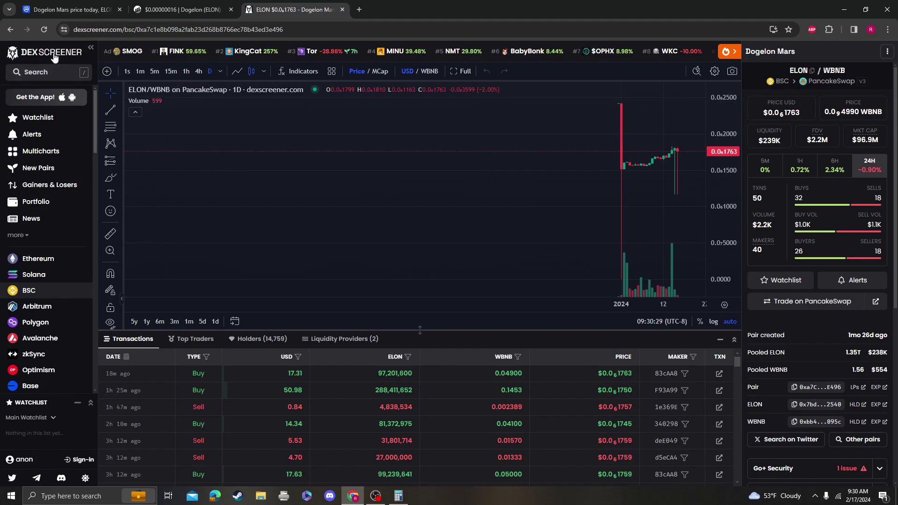
- Search DEX Screener for elon and scroll through the ELON pair results
left_click(58, 74)
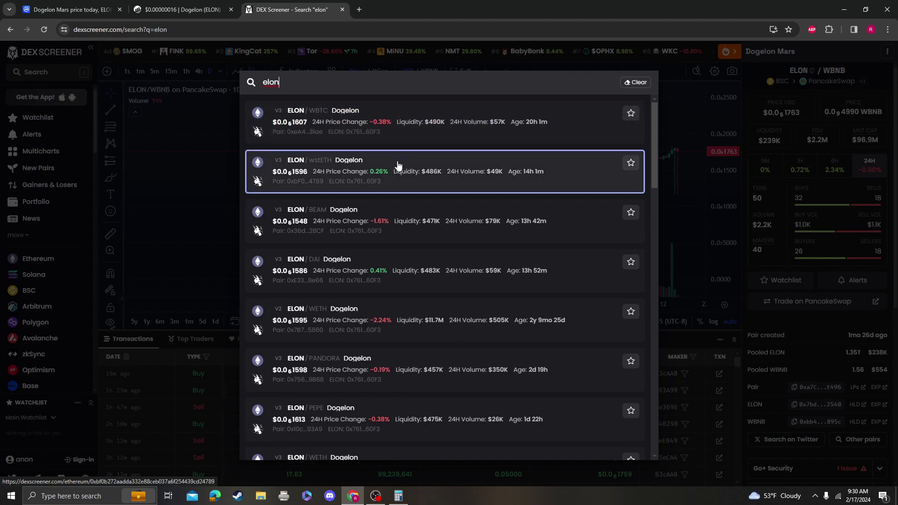
scroll(420, 305, "down", 10)
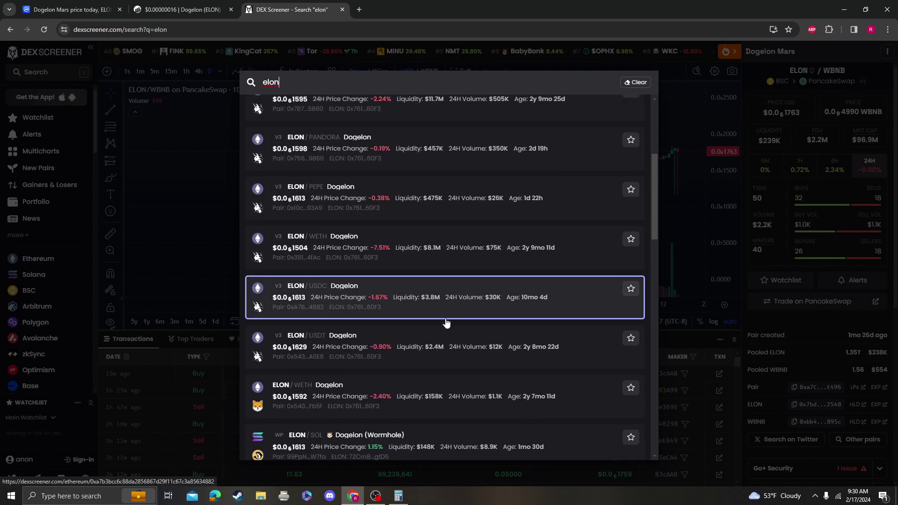
scroll(453, 300, "up", 10)
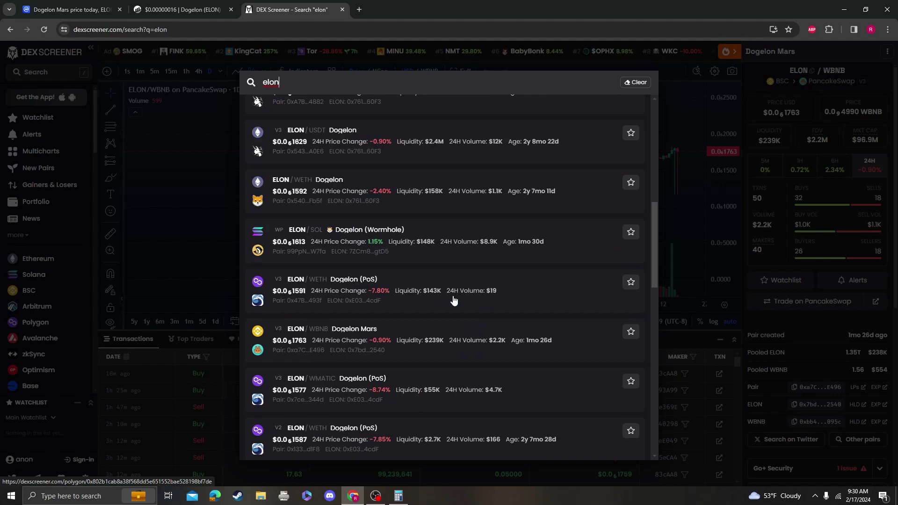
- Place Calculator beside the results and add the first ELON liquidity amounts, through 8,100,000
left_click(398, 496)
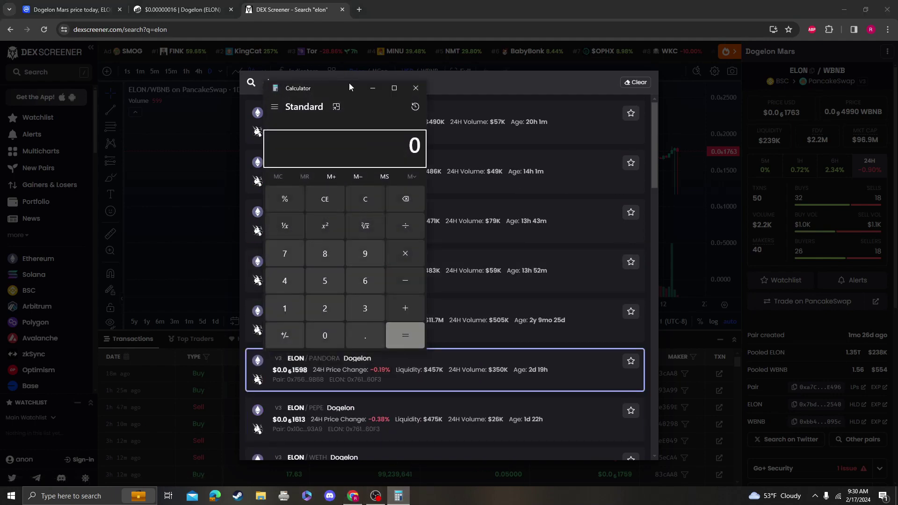
left_click_drag(349, 83, 139, 85)
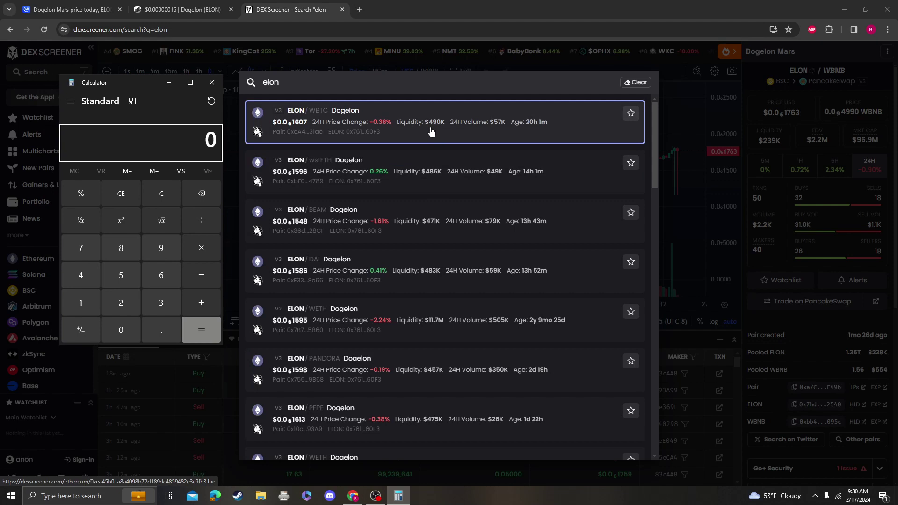
type("4900000")
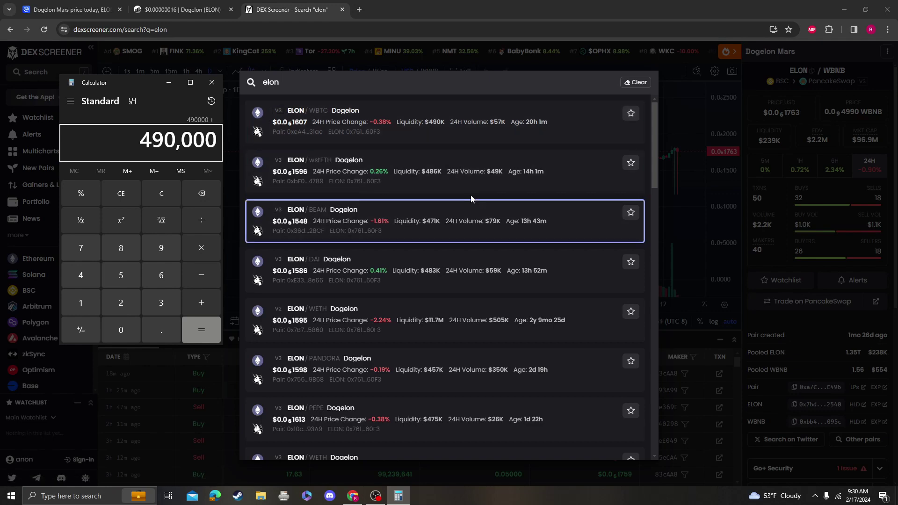
type("486000+")
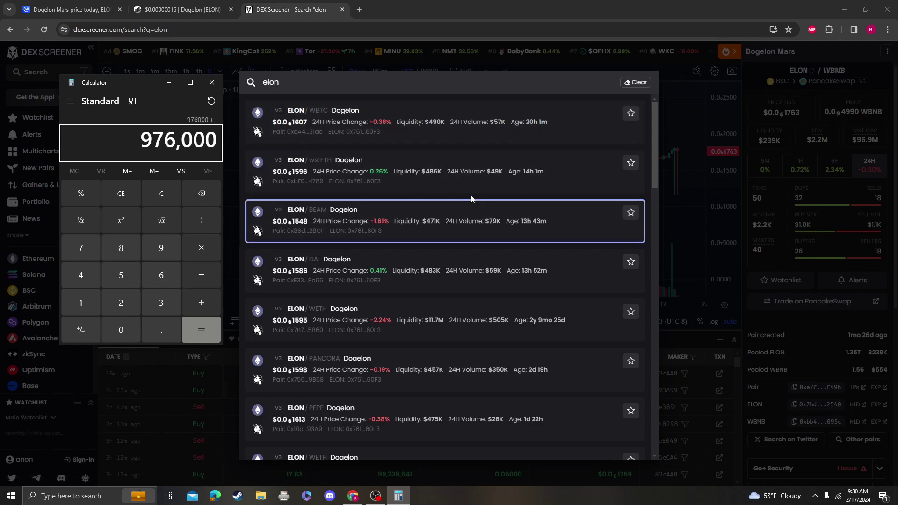
type("471")
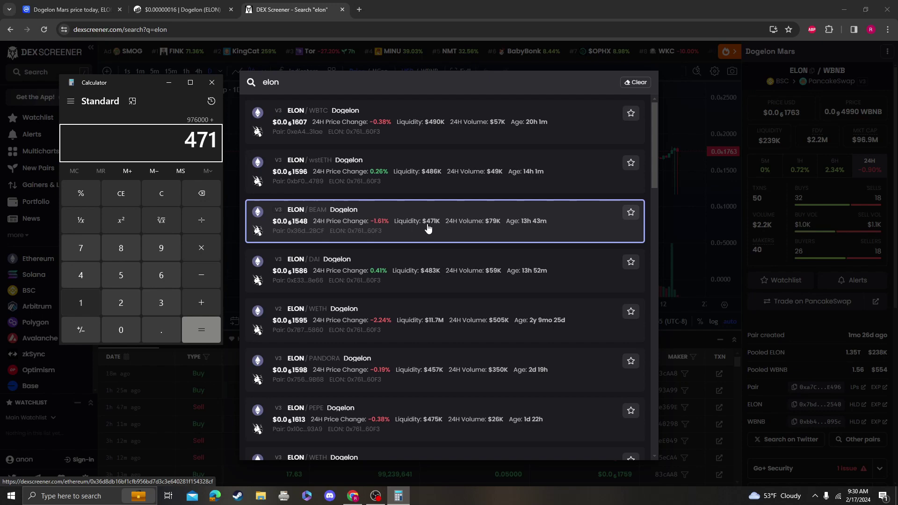
type("000")
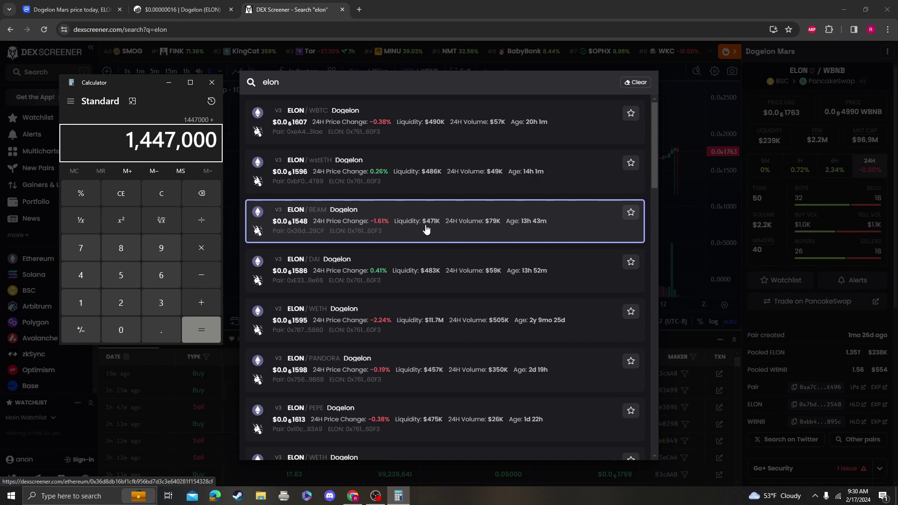
type("+483000")
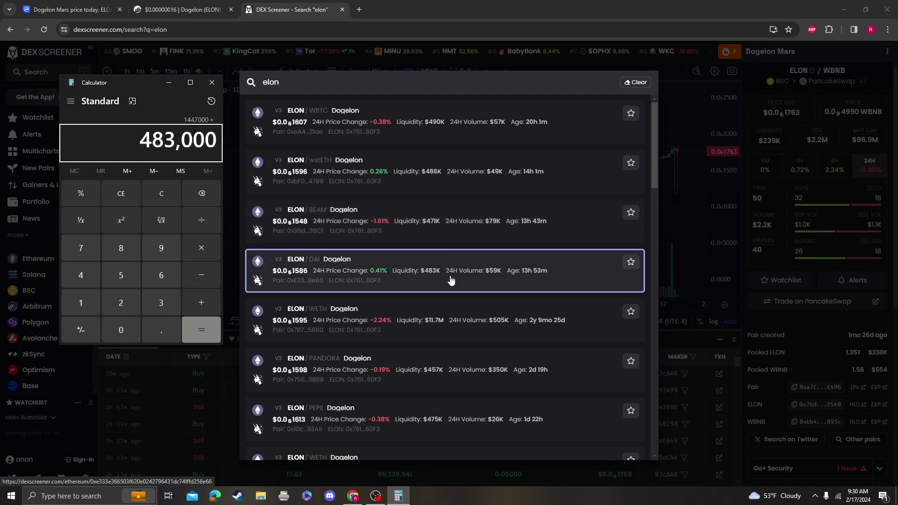
type("+")
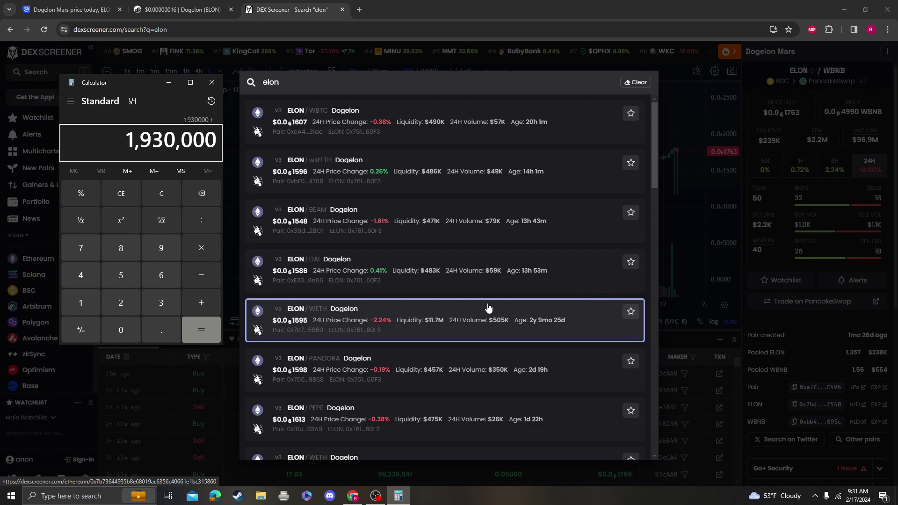
type("117")
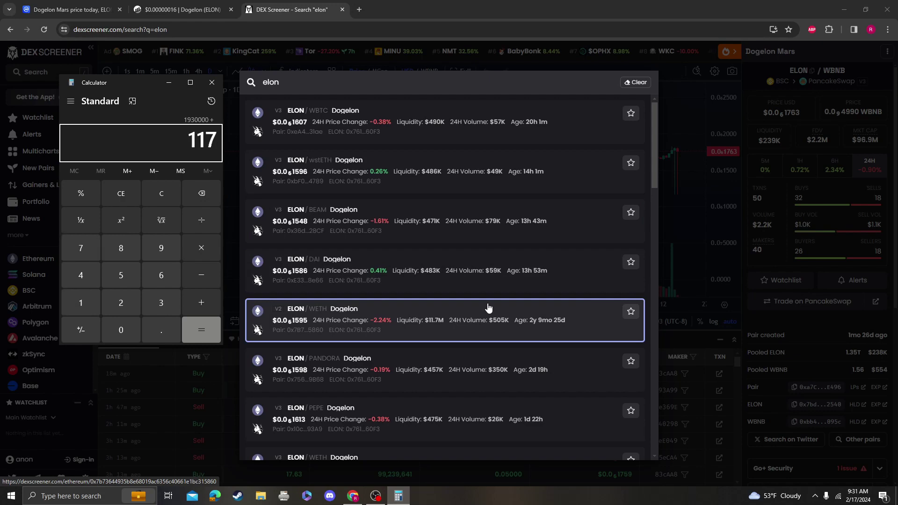
type("000")
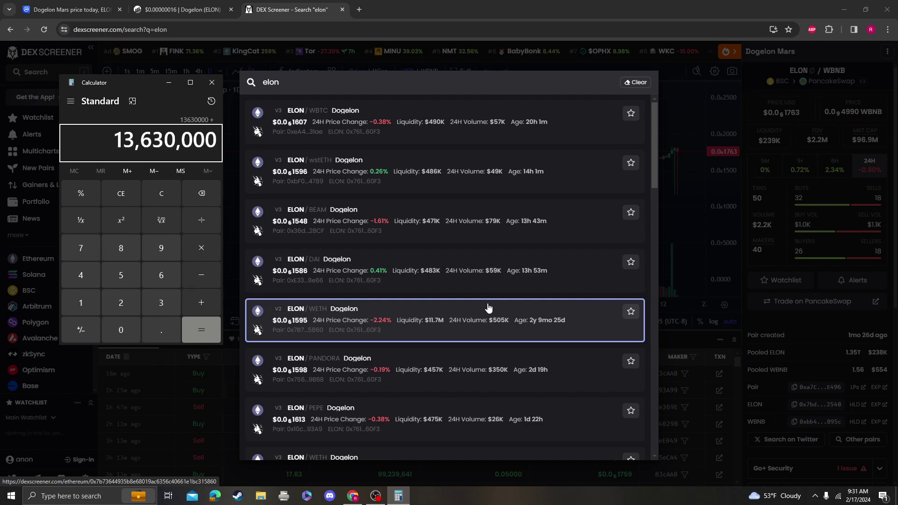
type("00+4570")
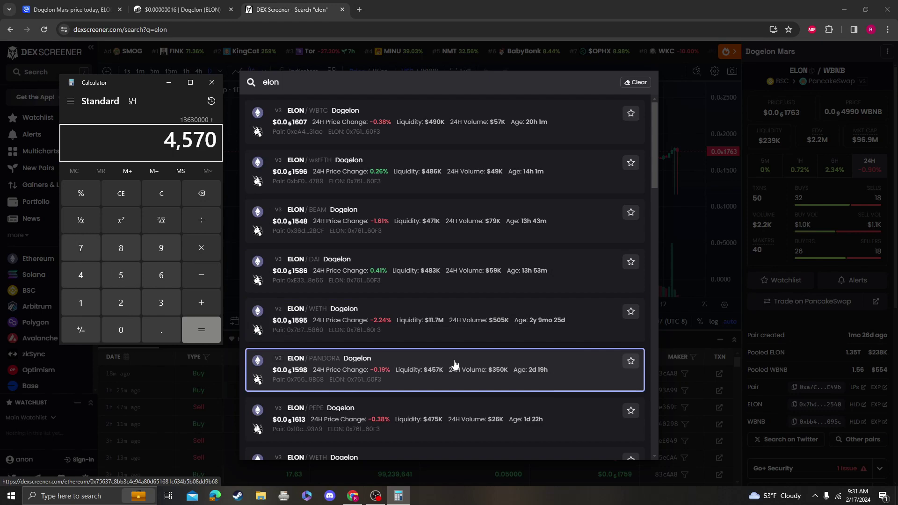
type("00+")
scroll(454, 364, "down", 2)
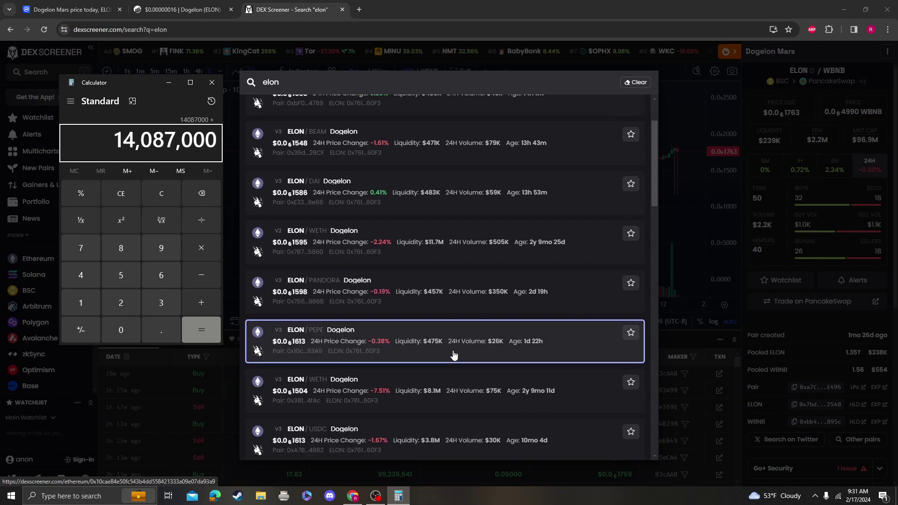
type("475000+")
scroll(454, 355, "down", 2)
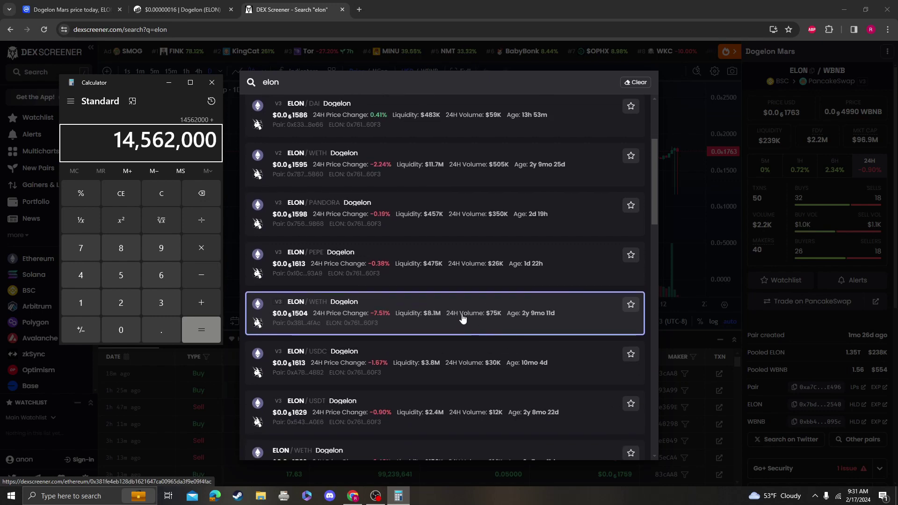
type("8100000")
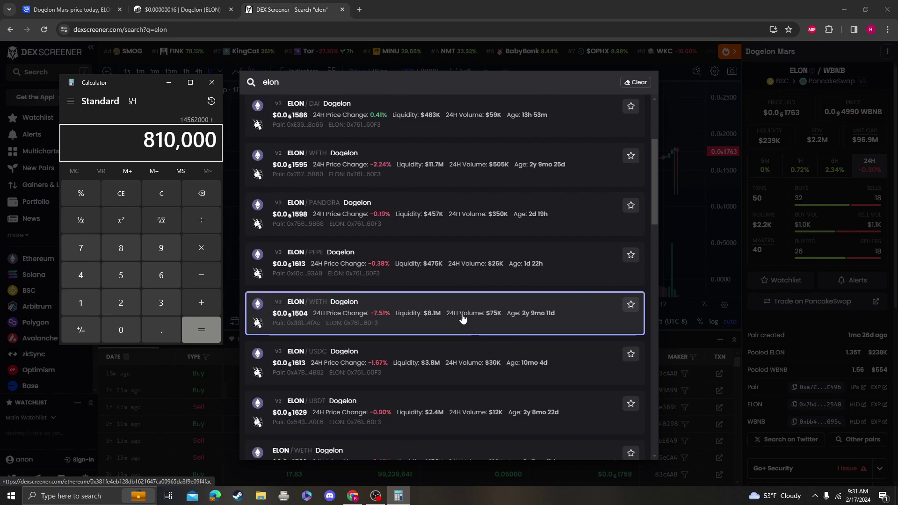
type("+")
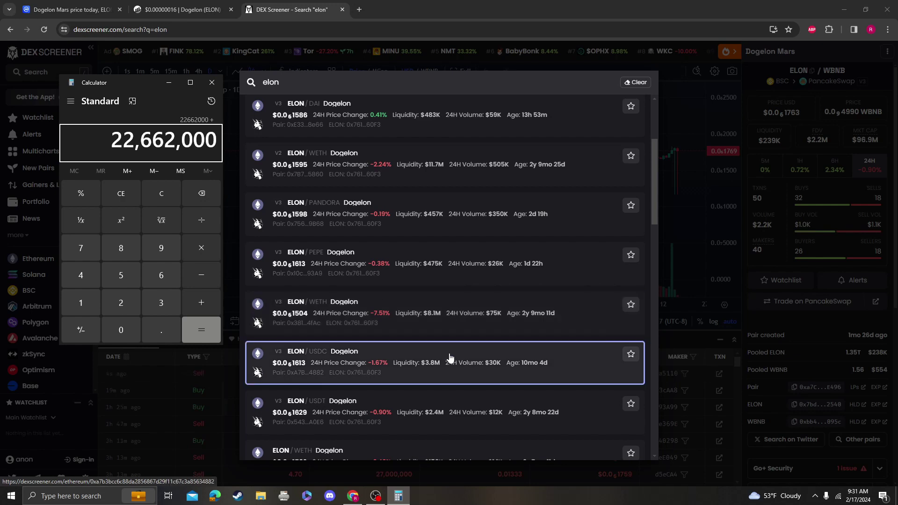
- Add the remaining amounts (2,400,000, 158,000, 148,000, 143,000, 239,000, 55,000) and select the 29,605,000 total
scroll(467, 371, "down", 2)
type("3")
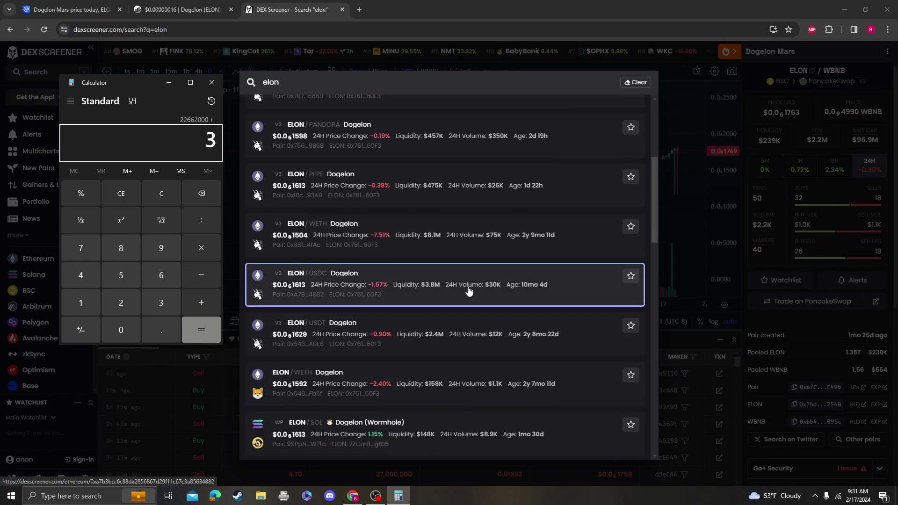
type(".8000")
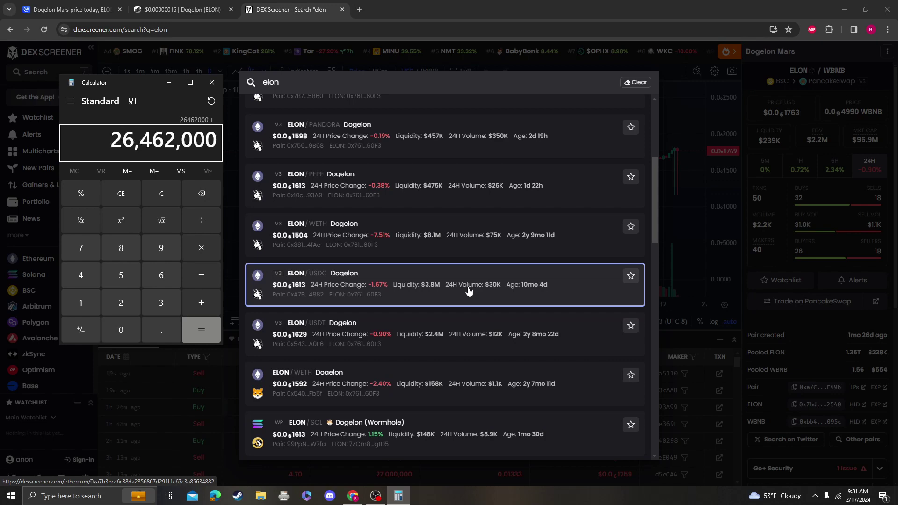
type("0+2400000")
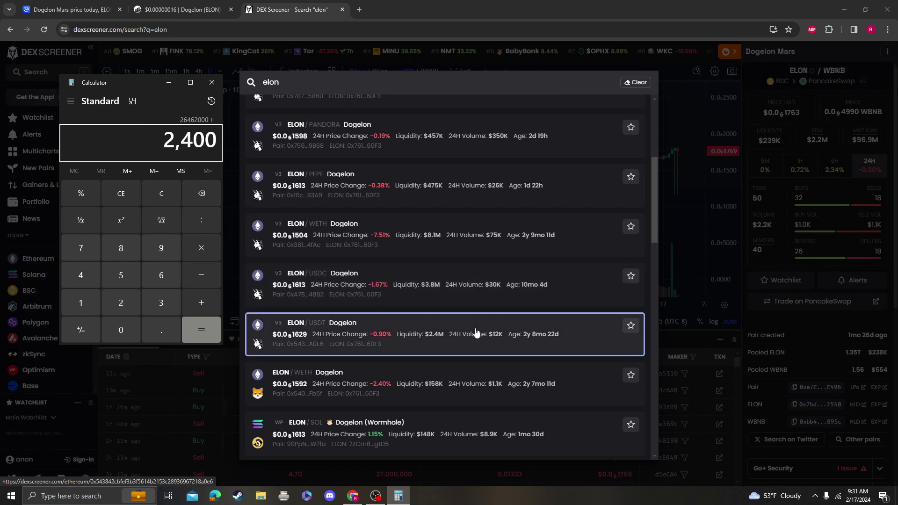
type("+158")
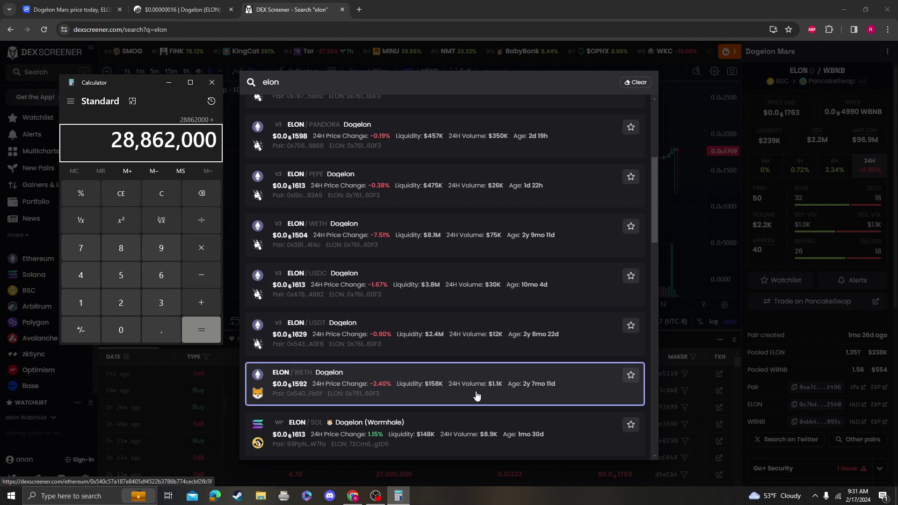
type("0000")
key("BackSpace")
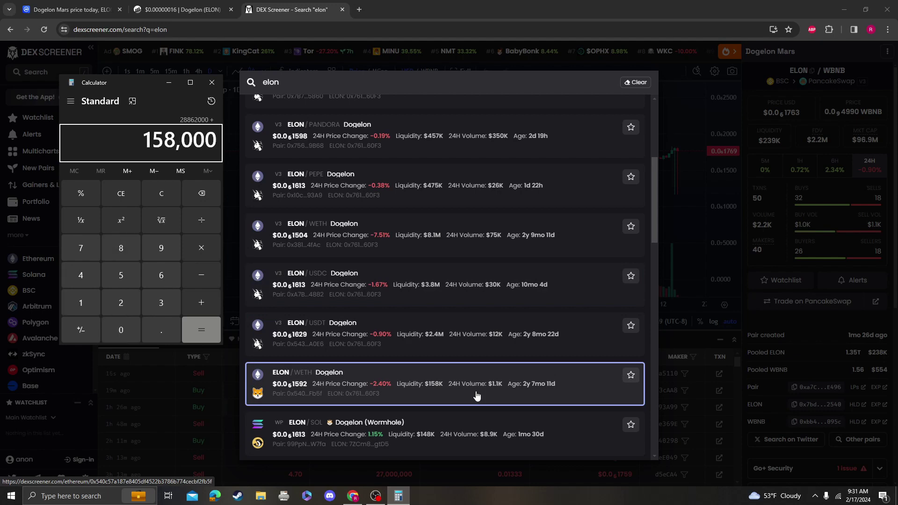
type("+")
scroll(496, 333, "down", 2)
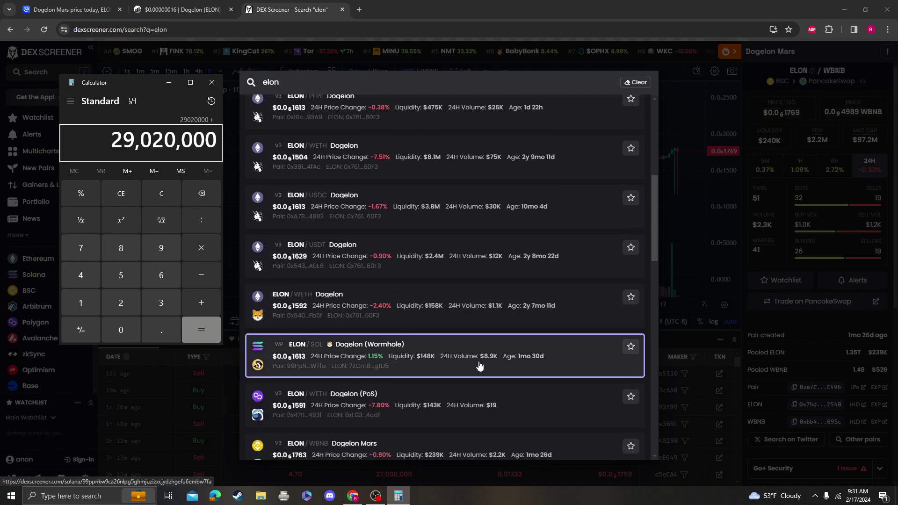
type("148000+")
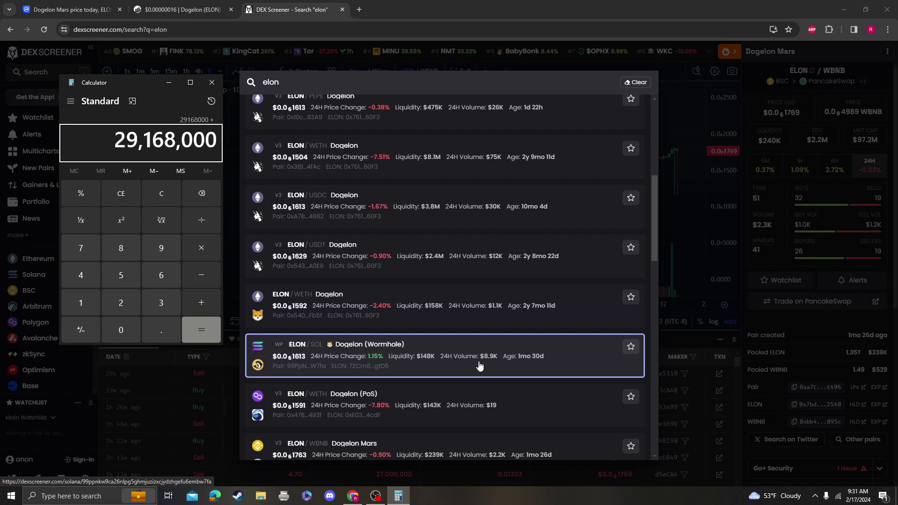
type("143000")
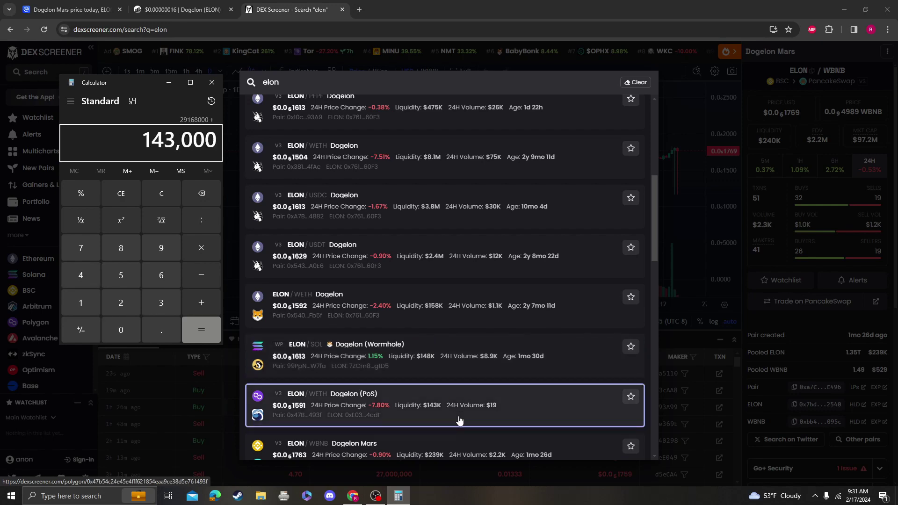
type("+")
scroll(459, 420, "down", 3)
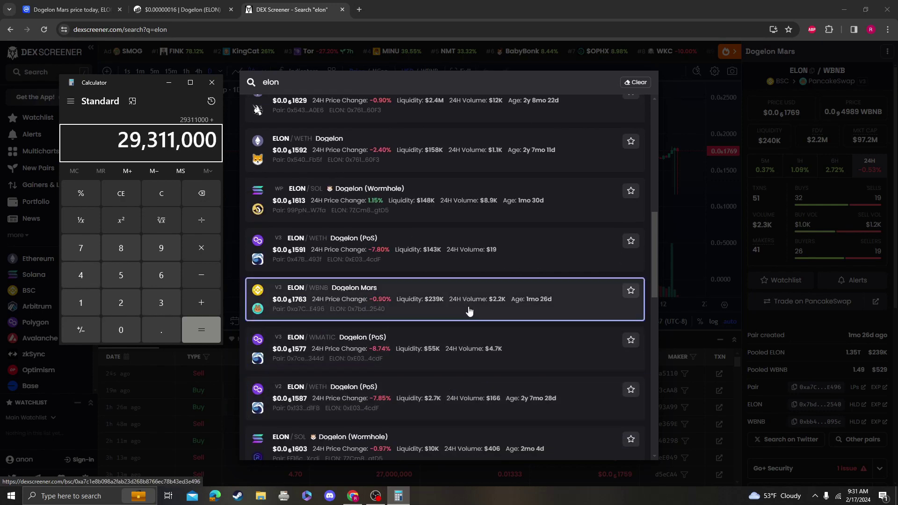
type("23")
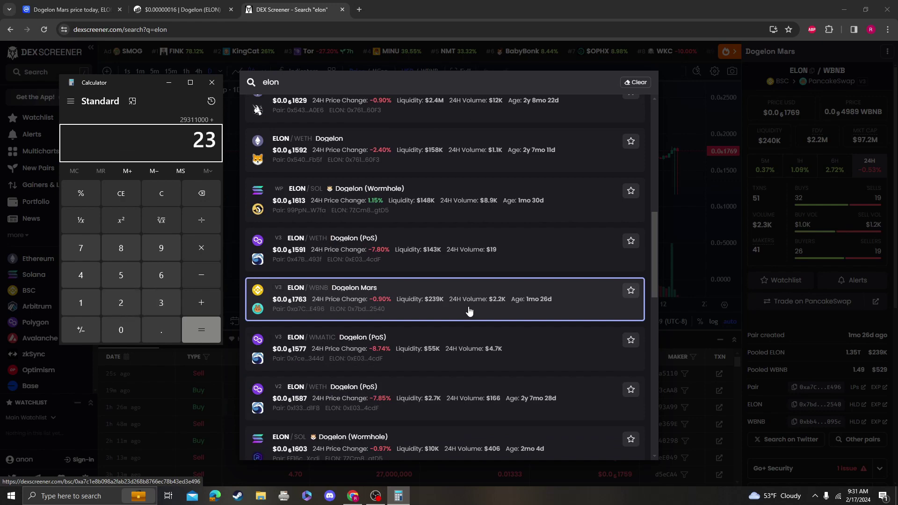
type("9000+")
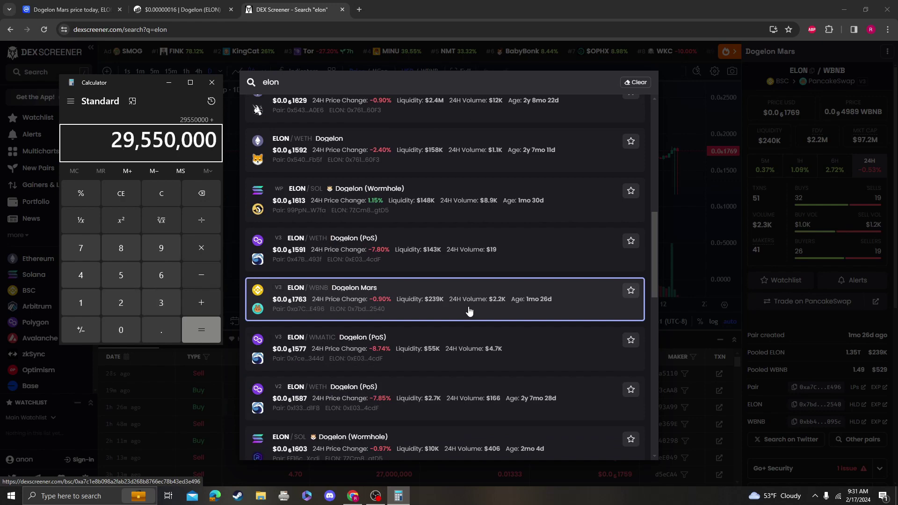
type("55000+")
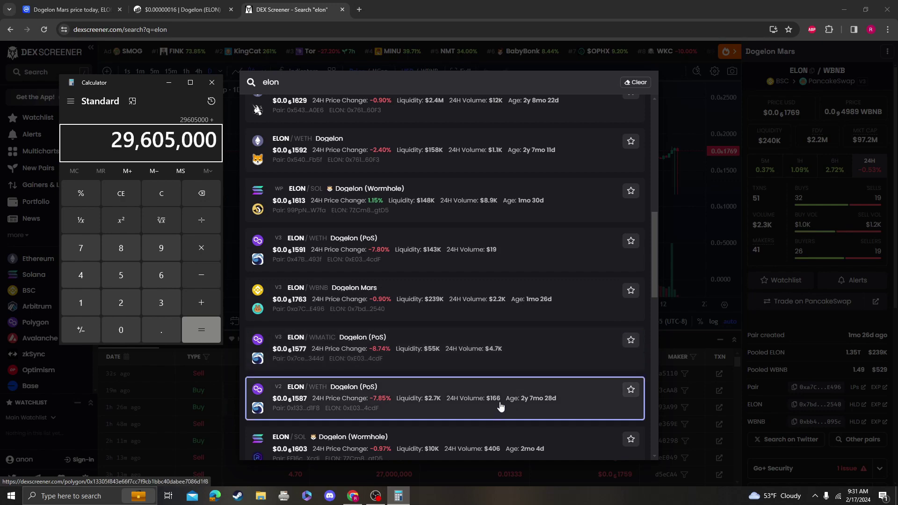
scroll(449, 396, "down", 5)
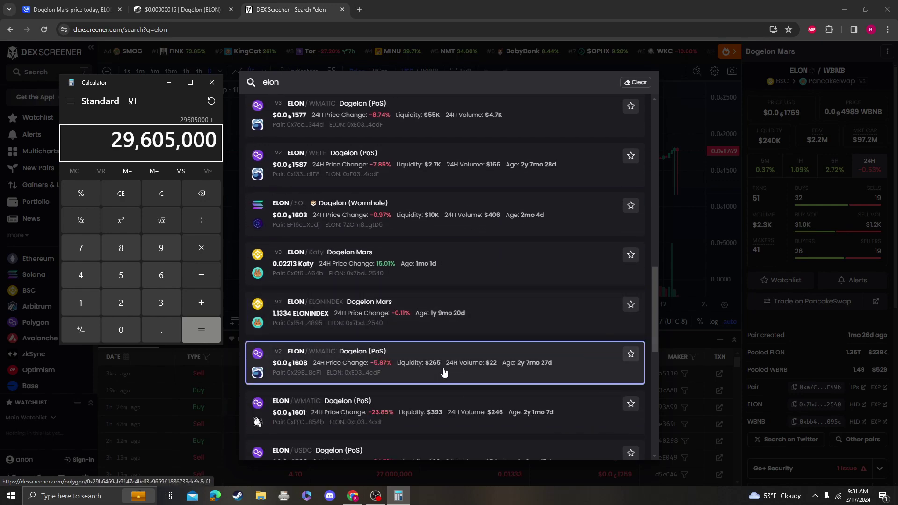
scroll(449, 364, "up", 10)
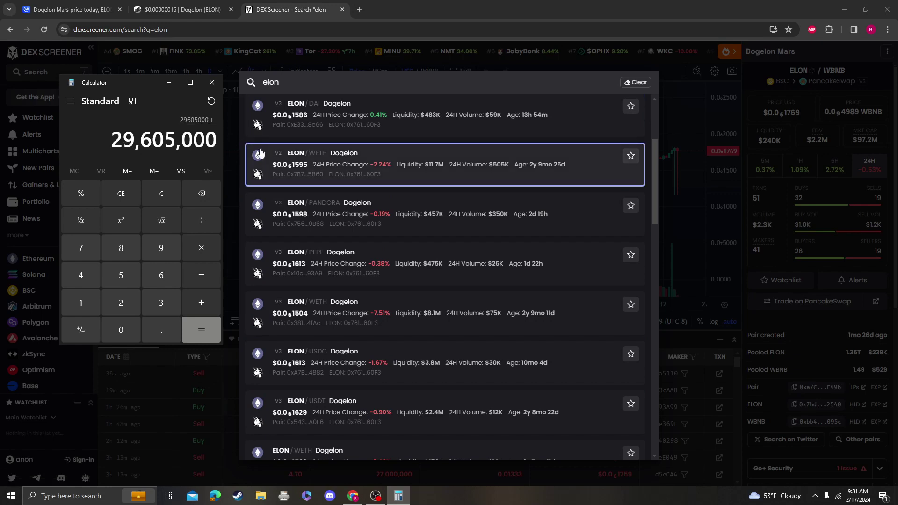
left_click_drag(112, 138, 234, 142)
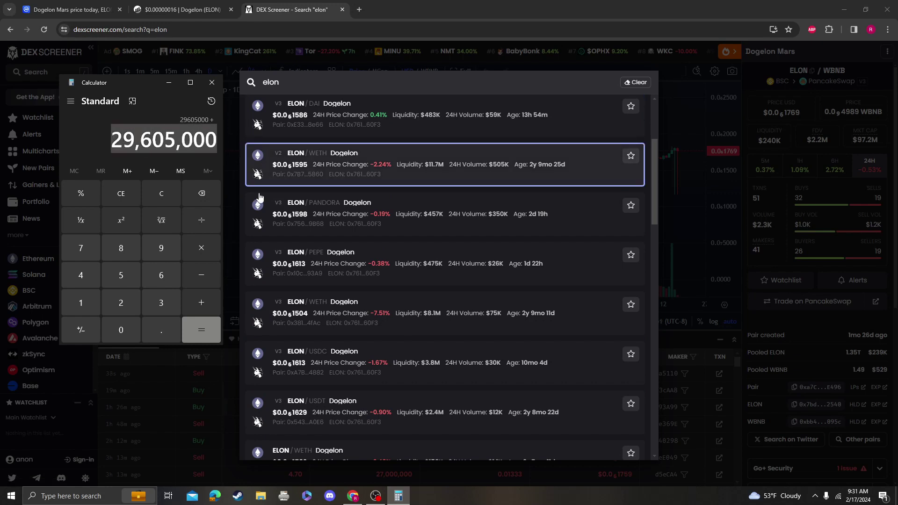
- Glance at the Etherscan and Dogelon Mars pages, then bring Calculator back to the front
left_click(183, 4)
left_click(70, 9)
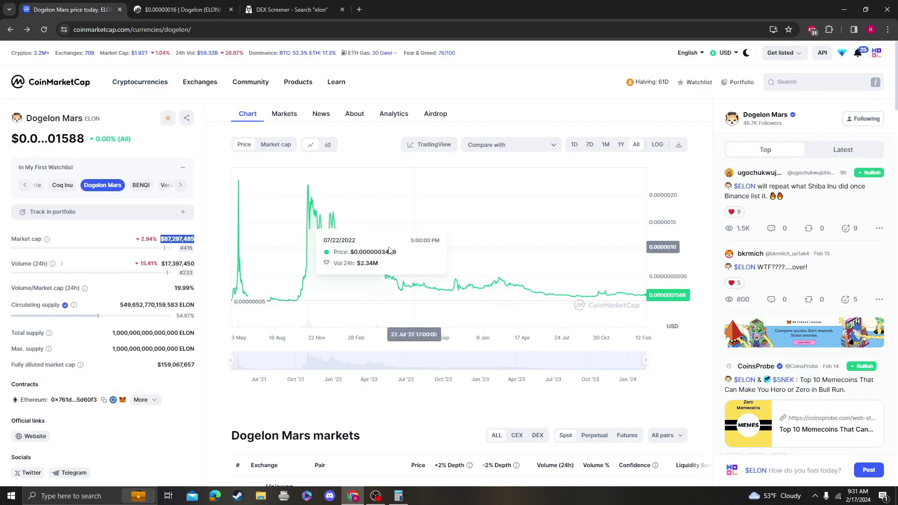
left_click(171, 239)
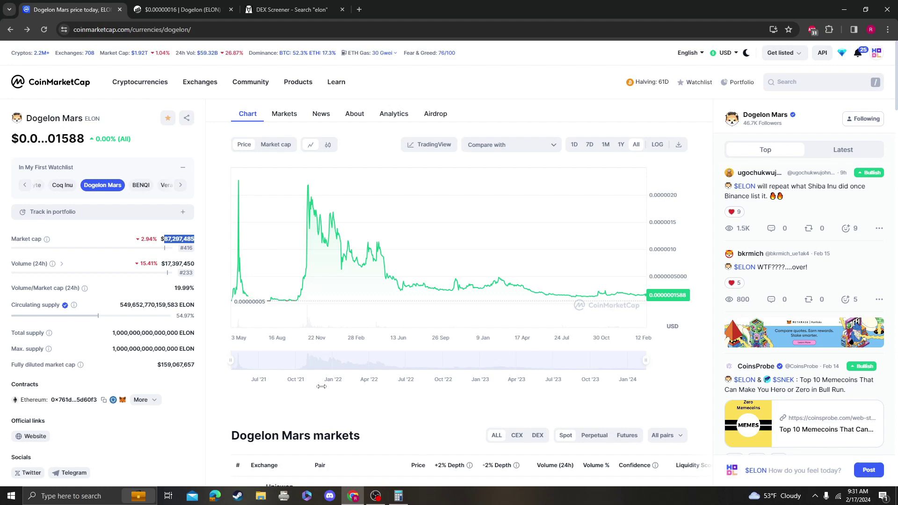
left_click(398, 496)
- Return to DEX Screener, close the elon results and start a new empty search
left_click(293, 10)
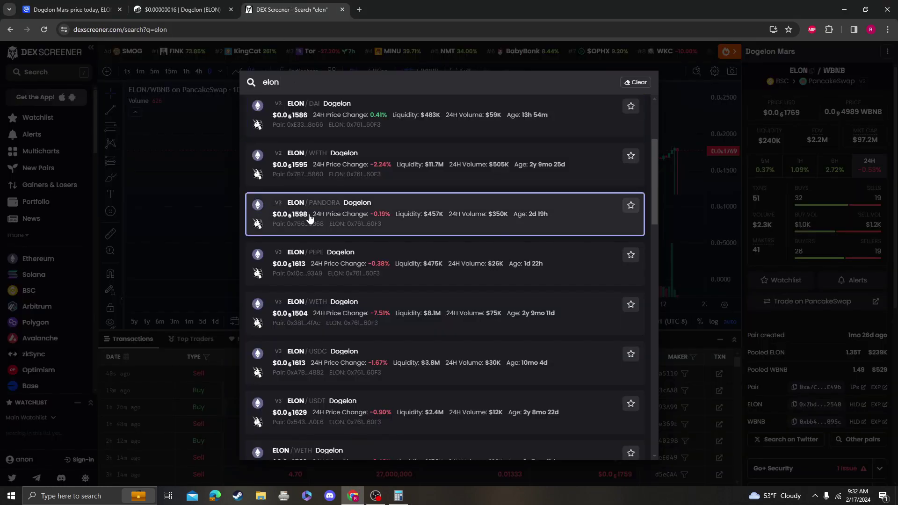
scroll(511, 94, "down", 3)
left_click(714, 107)
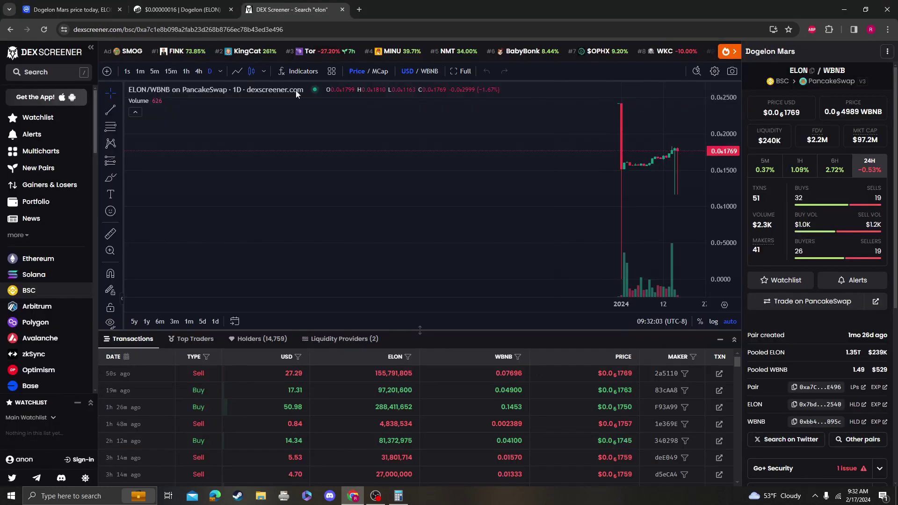
left_click(52, 71)
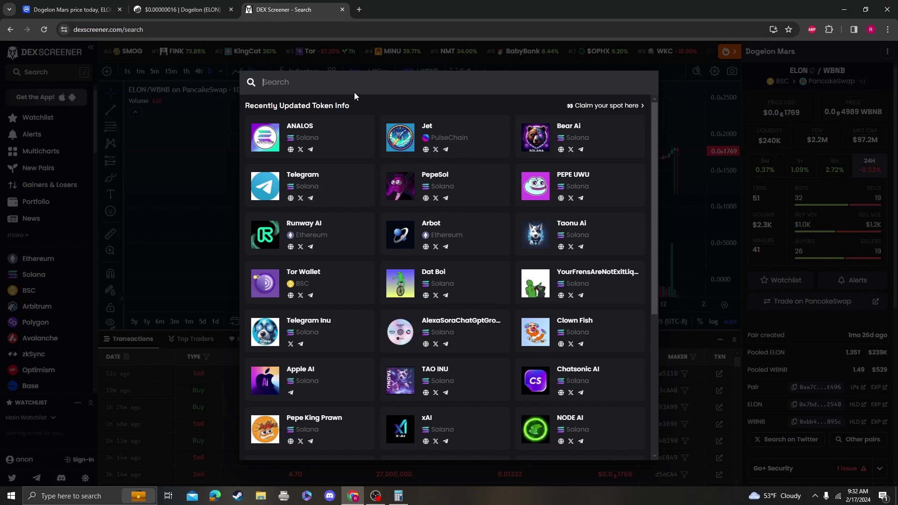
- Search DEX Screener for shiba instead of oxt and browse the SHIB pairs
type("oxt")
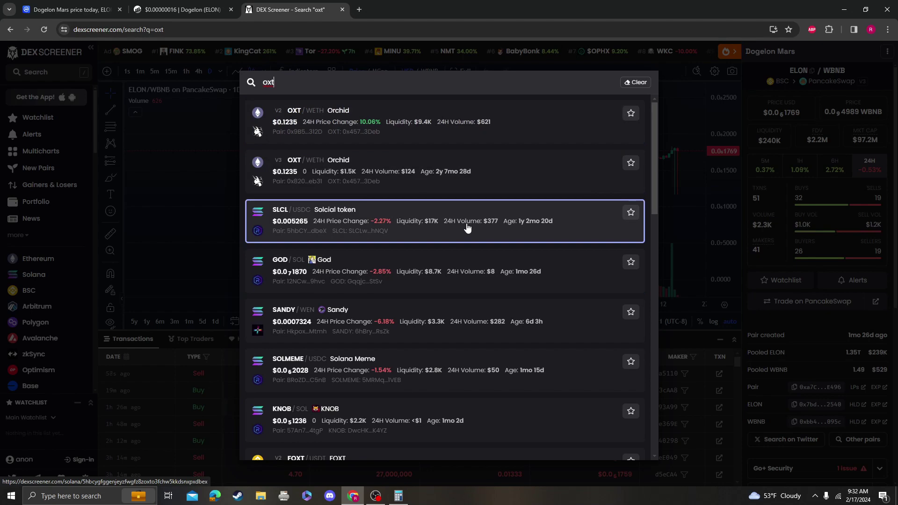
left_click(295, 83)
type("s")
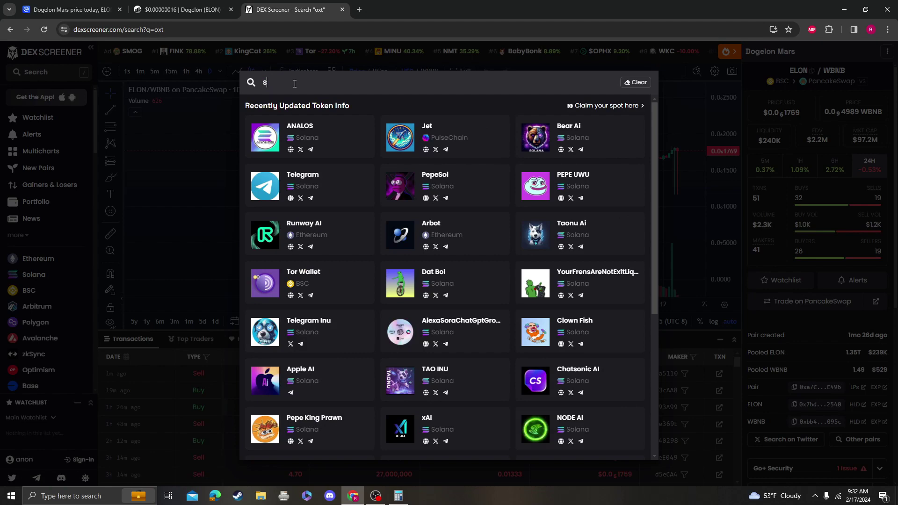
type("hiba inu")
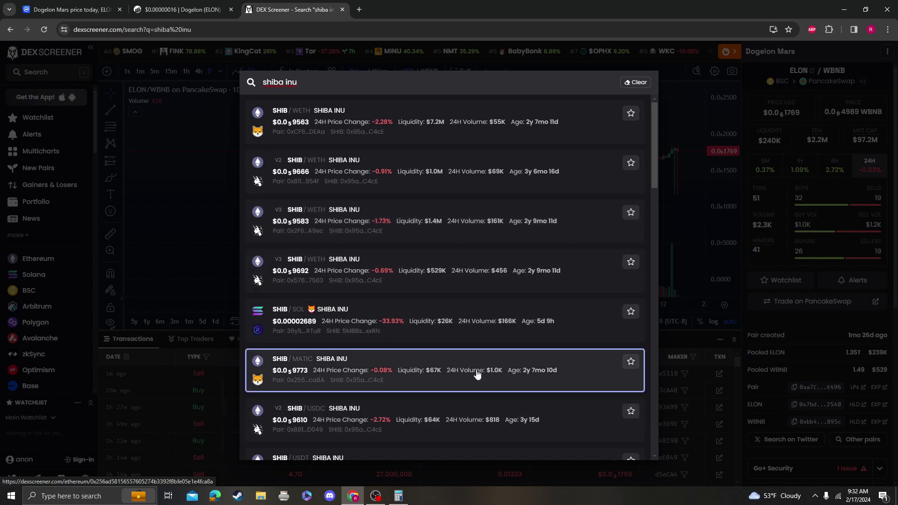
scroll(477, 372, "down", 6)
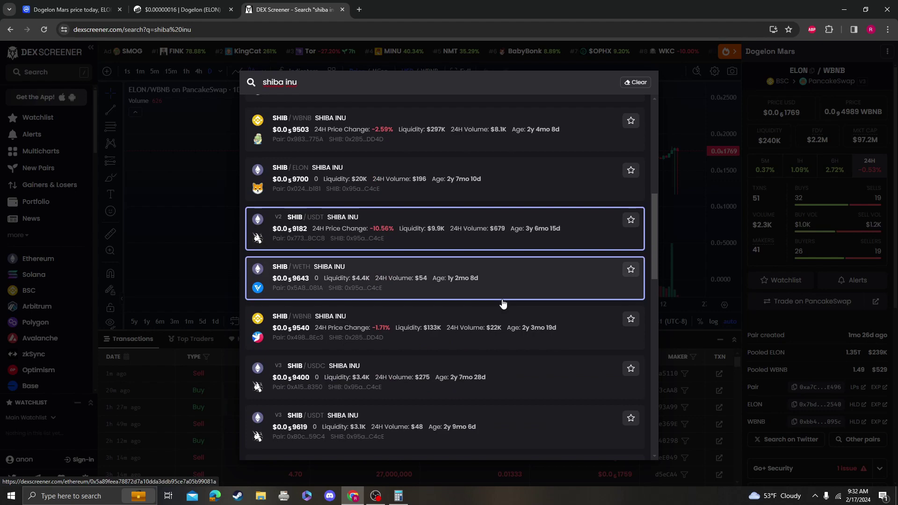
scroll(473, 335, "down", 5)
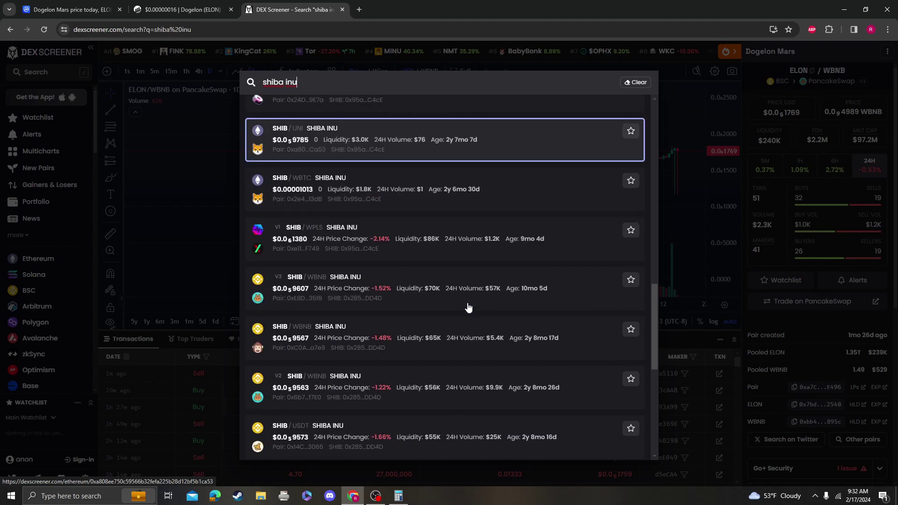
scroll(469, 314, "down", 8)
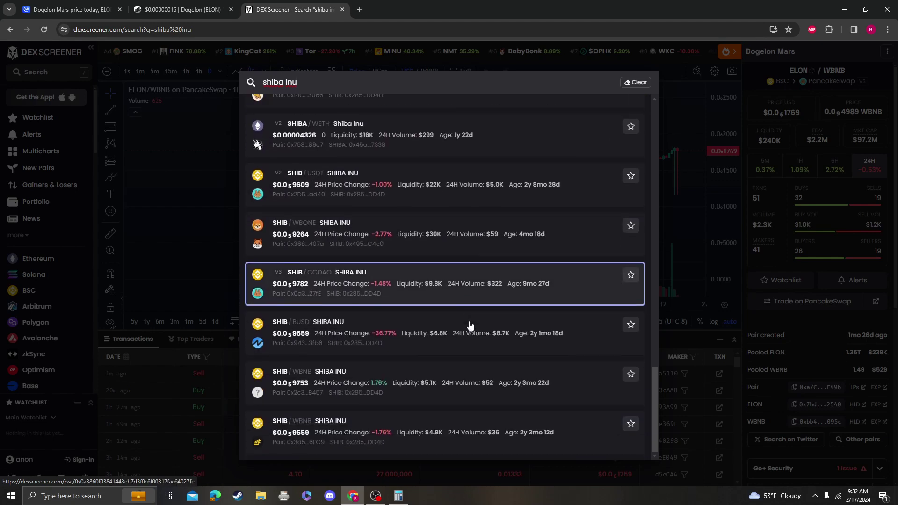
scroll(491, 290, "up", 20)
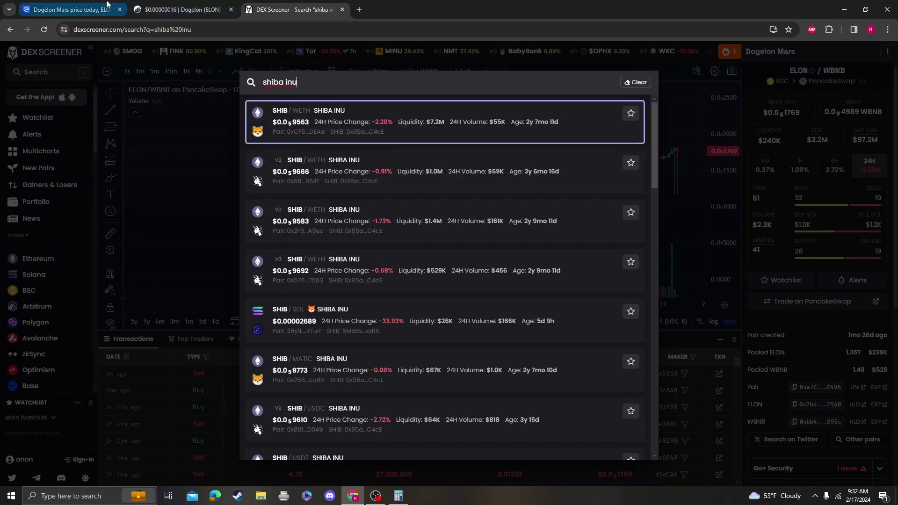
left_click(76, 4)
left_click(622, 145)
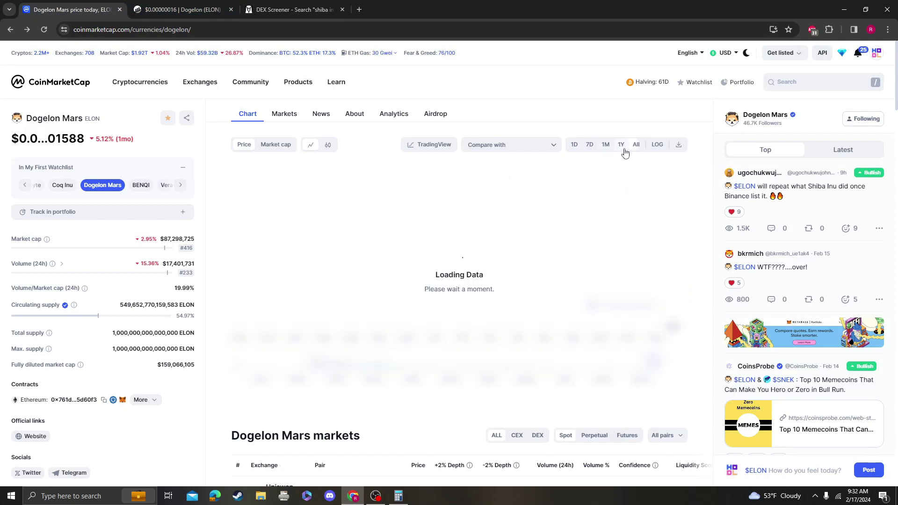
left_click(636, 145)
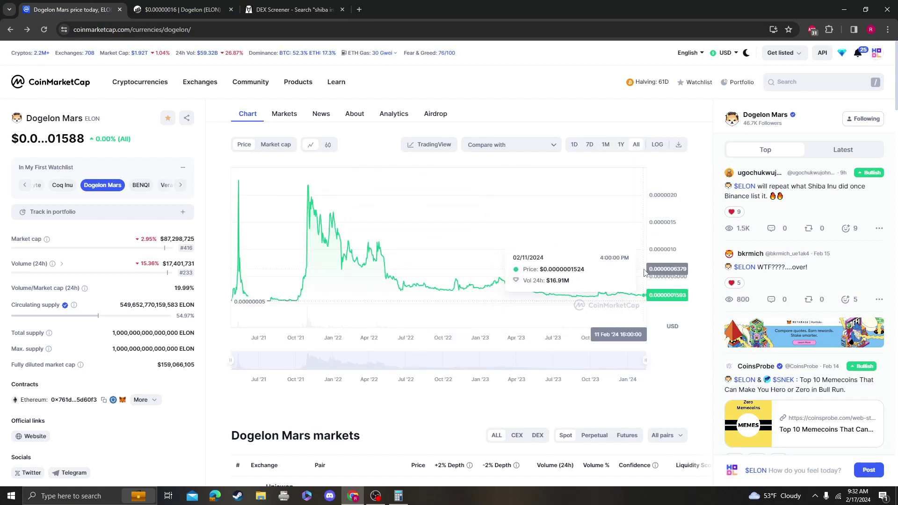
double_click(174, 240)
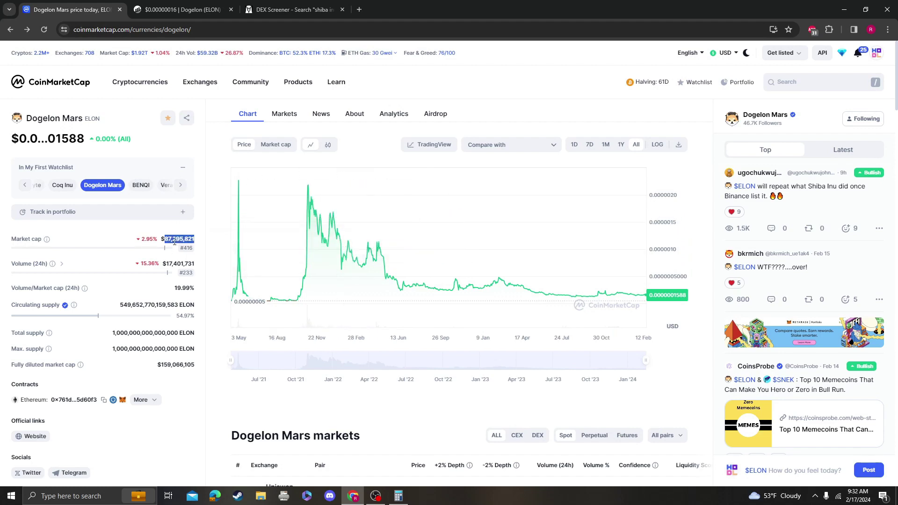
scroll(561, 231, "down", 5)
scroll(561, 232, "up", 5)
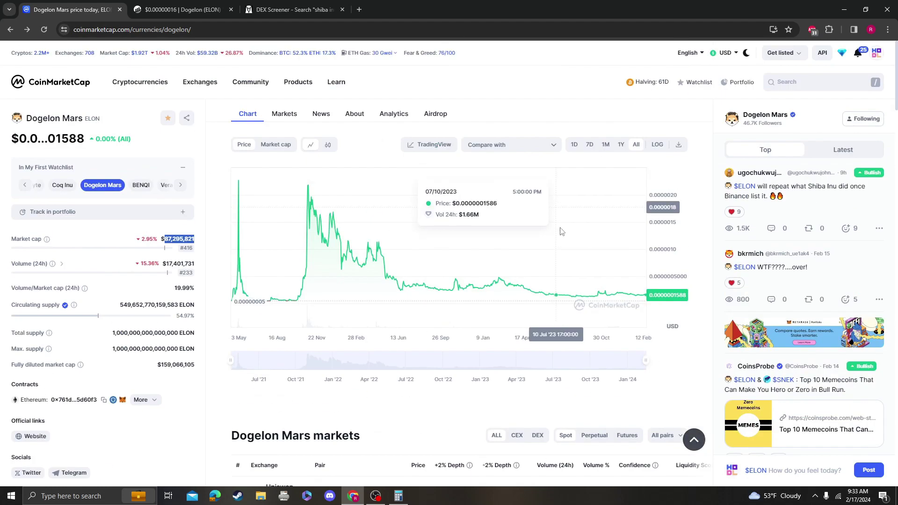
left_click(290, 9)
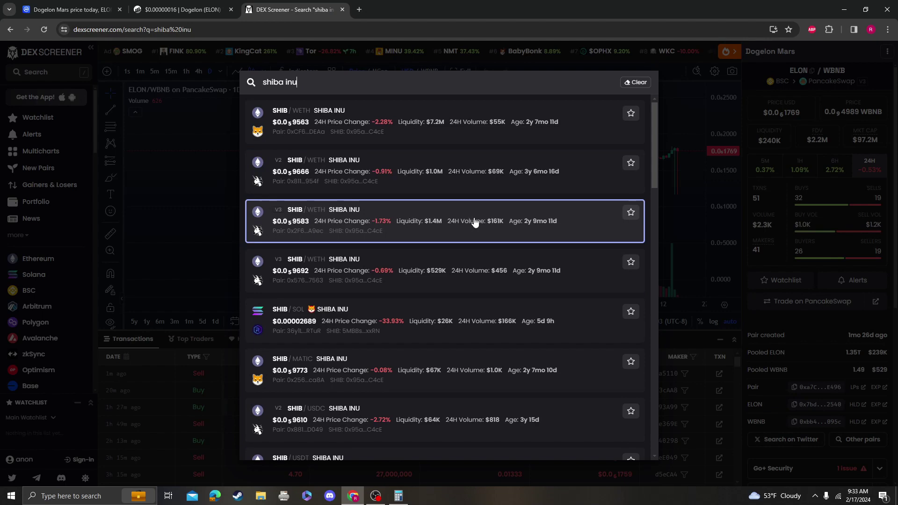
- Close the search overlay and the DEX Screener tab, then return to the Dogelon Mars page
scroll(497, 196, "down", 2)
scroll(497, 197, "up", 2)
left_click(701, 214)
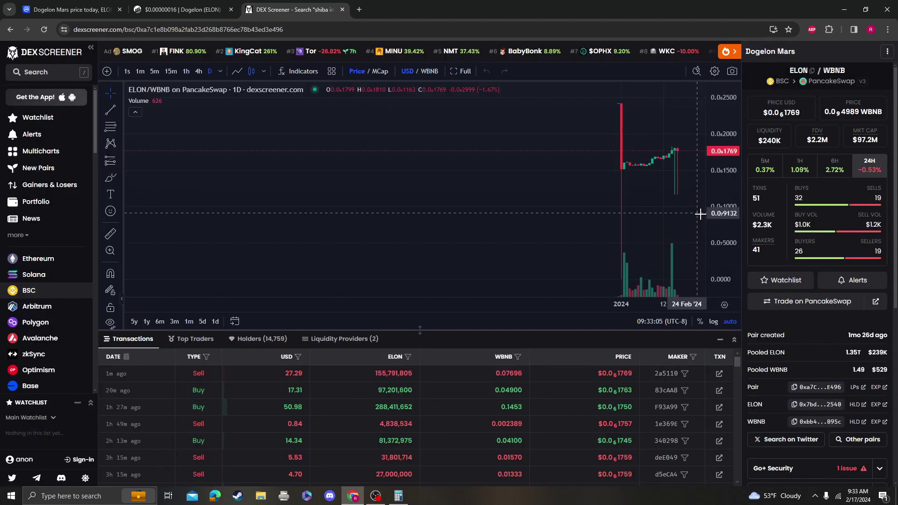
left_click(342, 9)
scroll(369, 193, "down", 3)
scroll(457, 160, "down", 3)
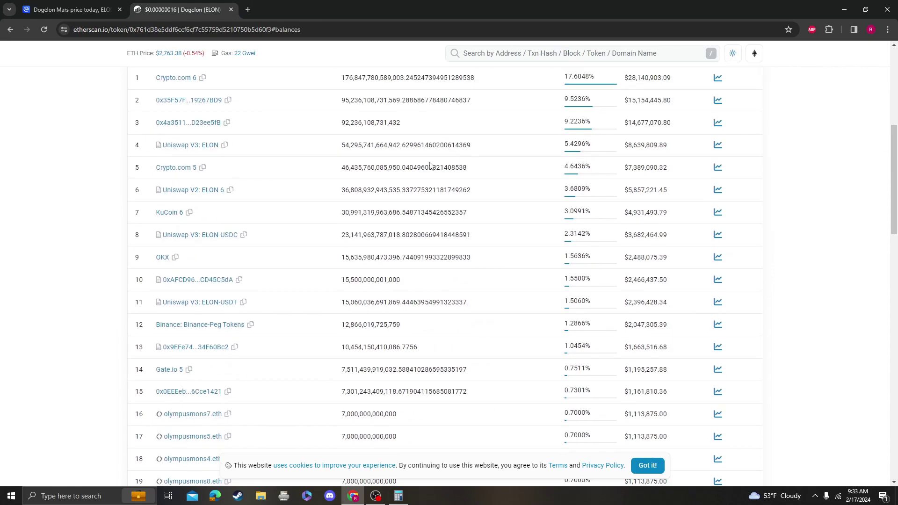
left_click(71, 9)
- Switch the Dogelon Mars chart to 1M, then 1Y, showing the 67.27% yearly decline
left_click(605, 146)
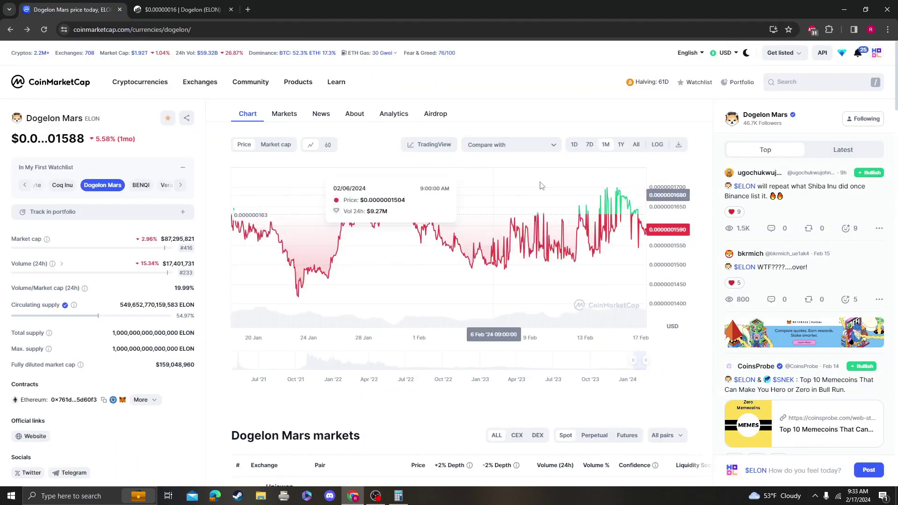
left_click(622, 146)
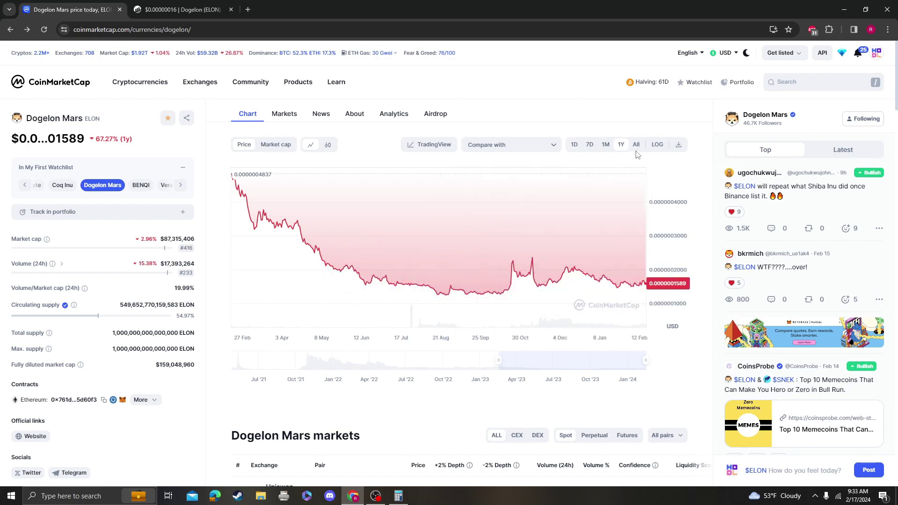
- Open the ELON/USDT technical analysis candlestick chart
left_click(428, 145)
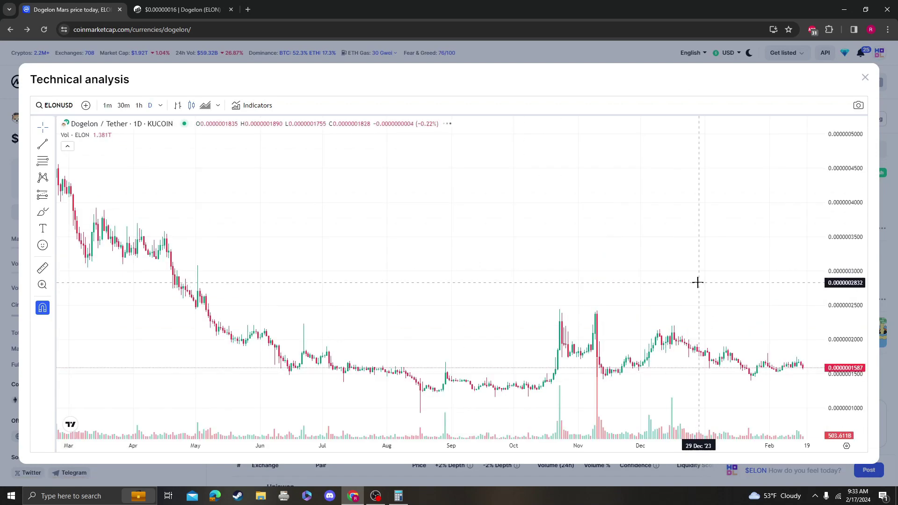
scroll(379, 242, "down", 3)
scroll(495, 227, "down", 5)
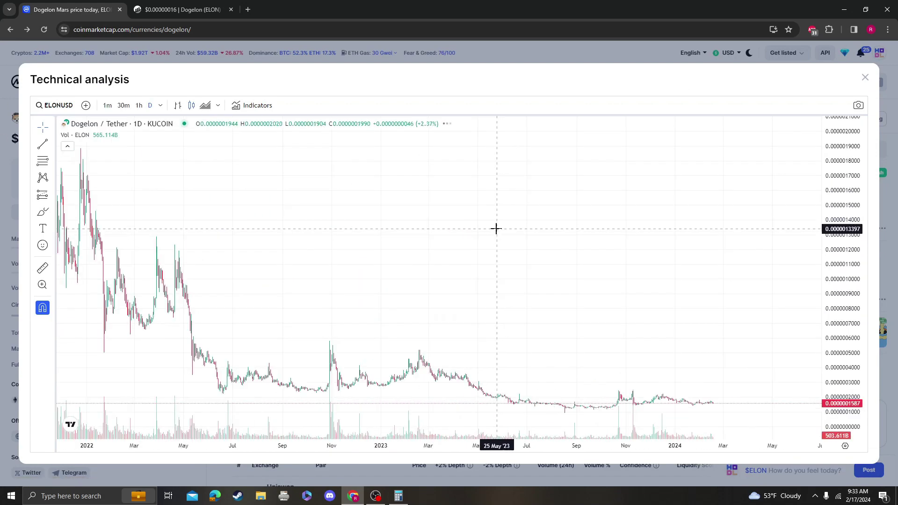
- Draw a Fibonacci retracement from the 2021 peak at 0.0000026751 down to the projected 0.0000000920 low
left_click(41, 163)
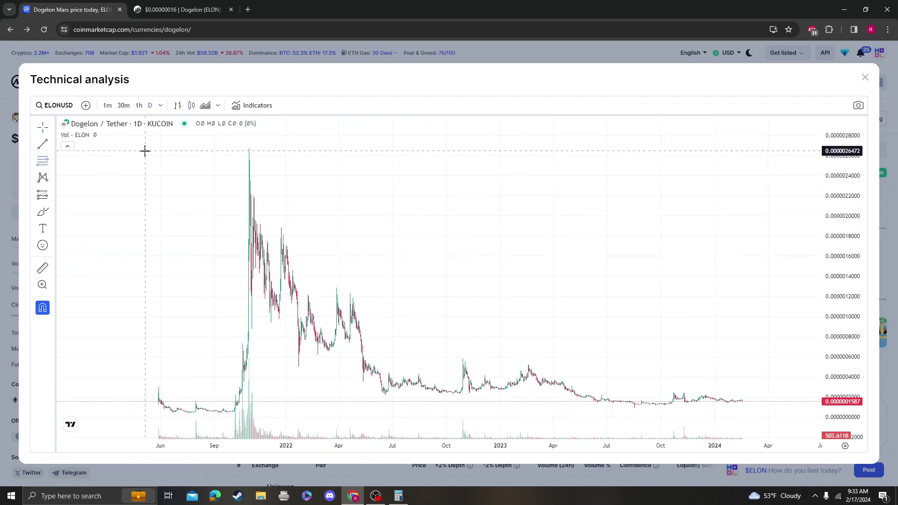
left_click(145, 148)
scroll(627, 381, "up", 5)
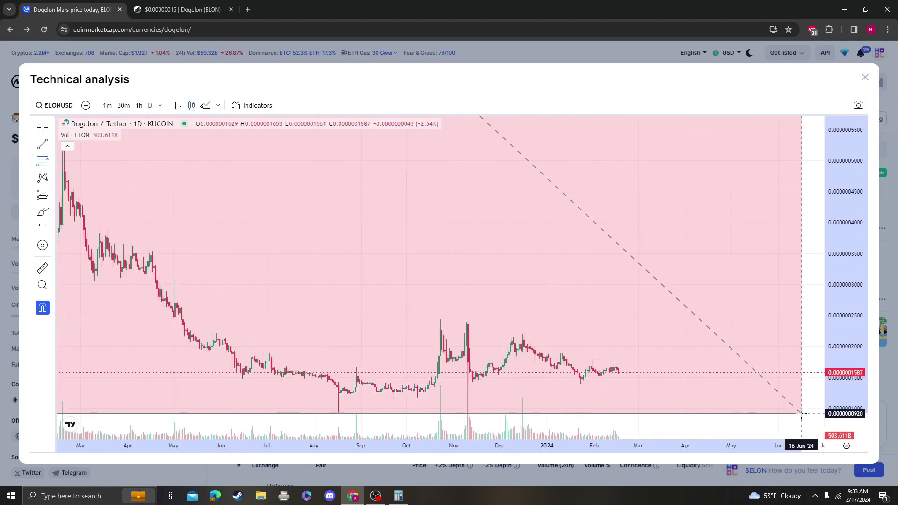
left_click(801, 414)
scroll(581, 232, "down", 5)
scroll(388, 352, "up", 2)
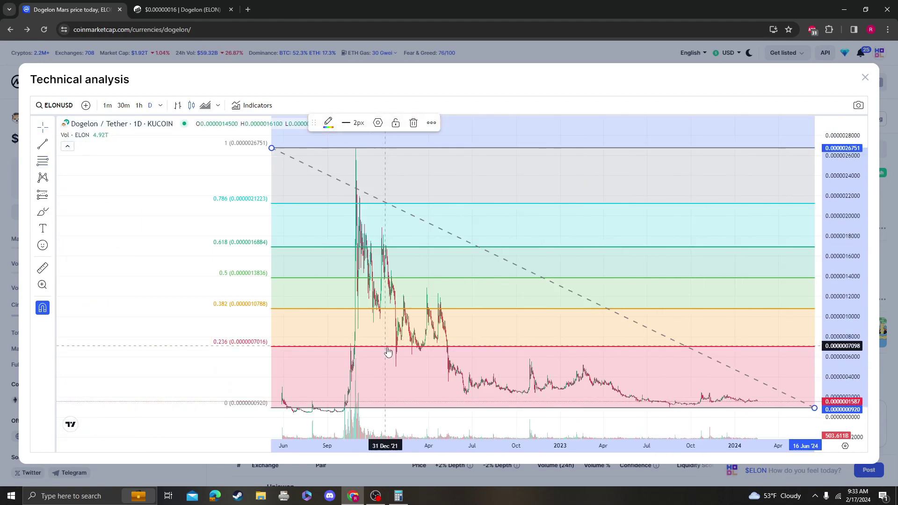
scroll(678, 335, "up", 5)
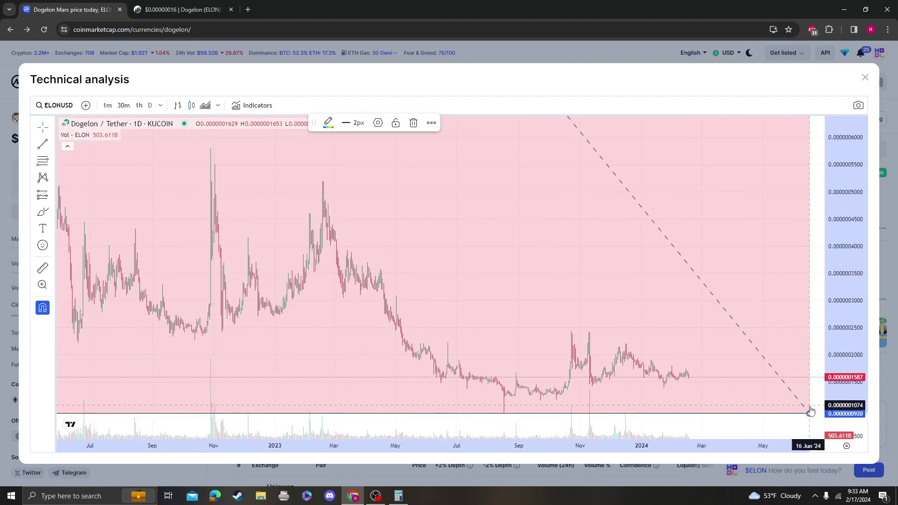
scroll(620, 294, "down", 5)
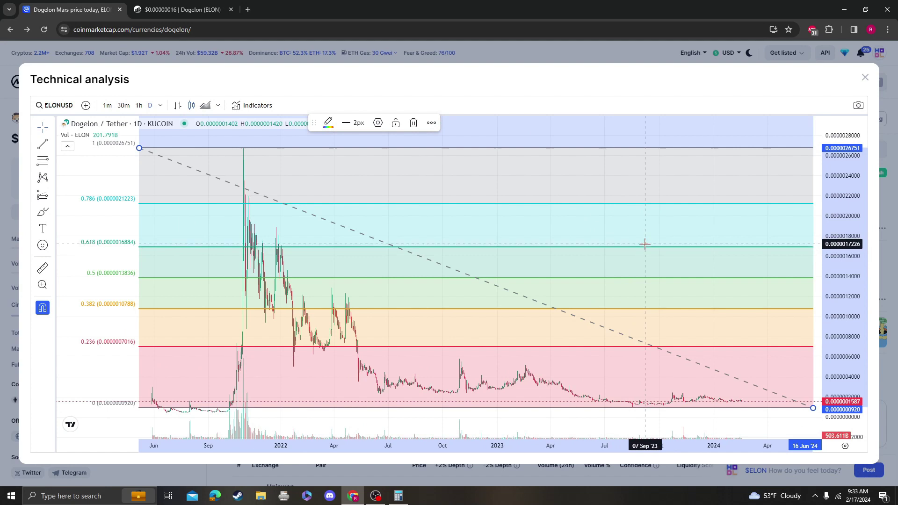
- Measure the gain up to the 0.618 Fibonacci level, then remove the measurement
left_click(768, 402)
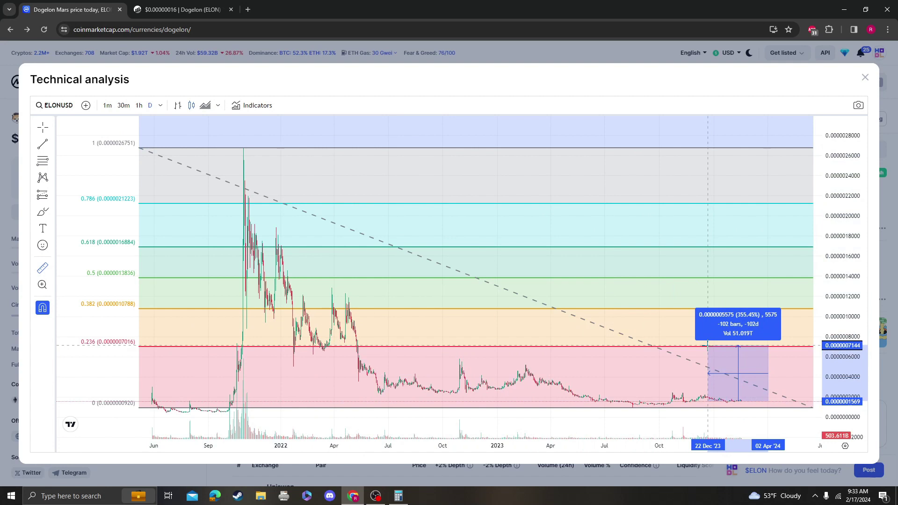
left_click(678, 248)
left_click(798, 177)
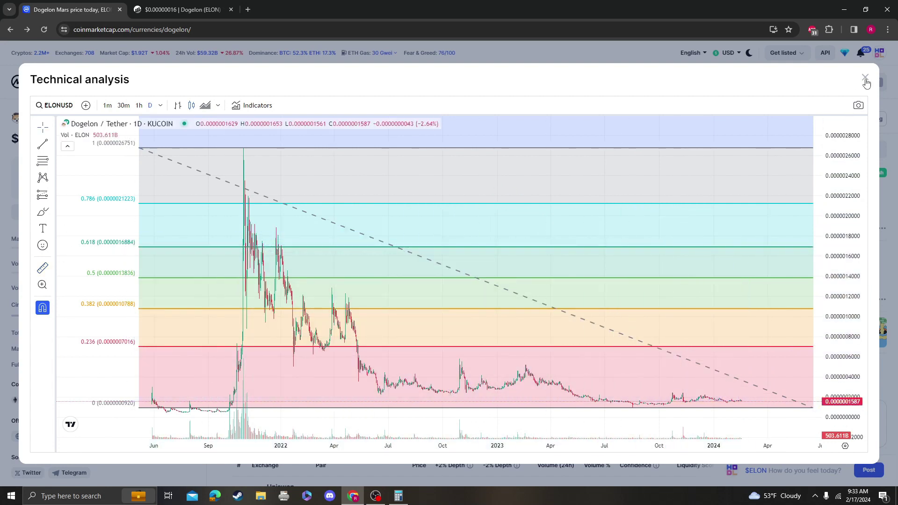
- Compress the price scale, measure the gain to the 1.618 level, then close technical analysis
left_click_drag(827, 192, 831, 262)
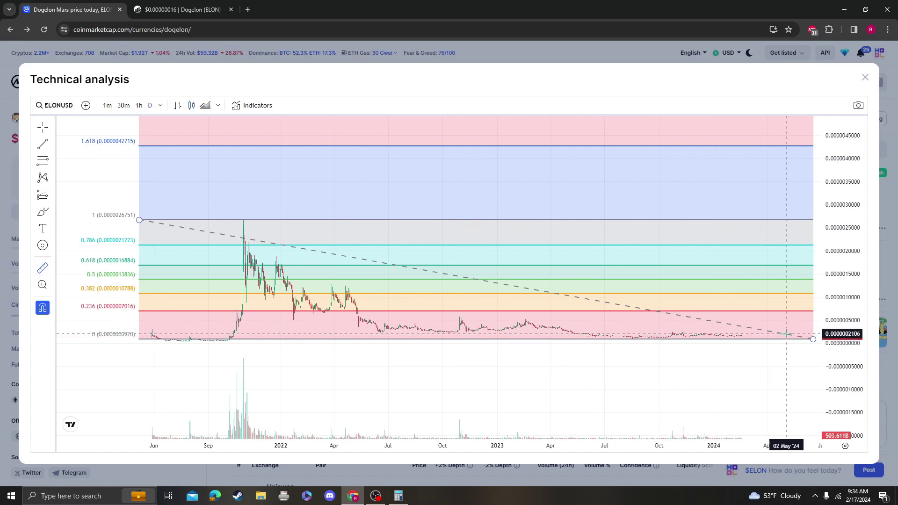
left_click(794, 337, "shift")
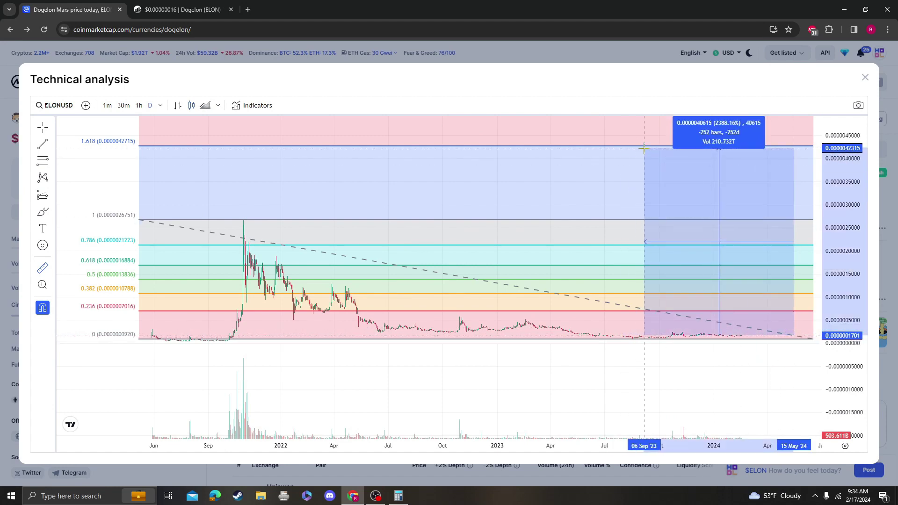
left_click(719, 129)
left_click(864, 80)
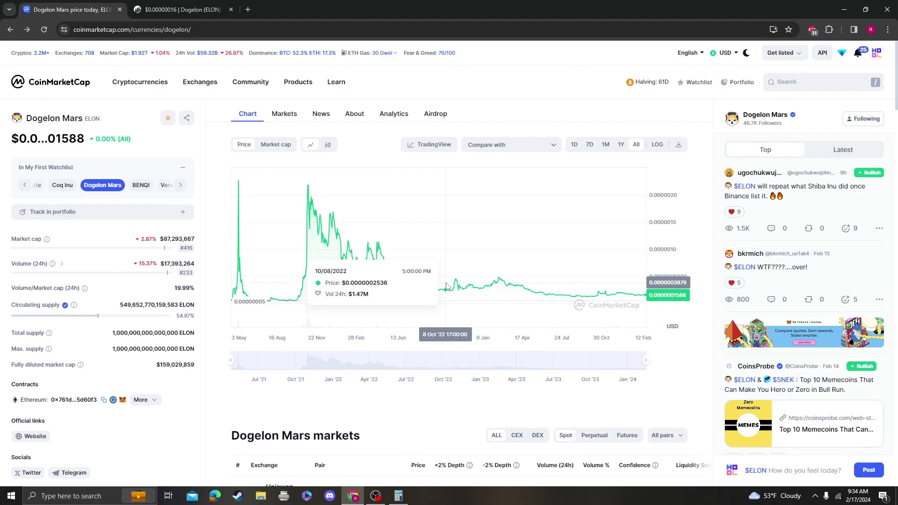
- Scroll through the Etherscan holders list, then return to the Dogelon Mars page
key("ctrl+Tab")
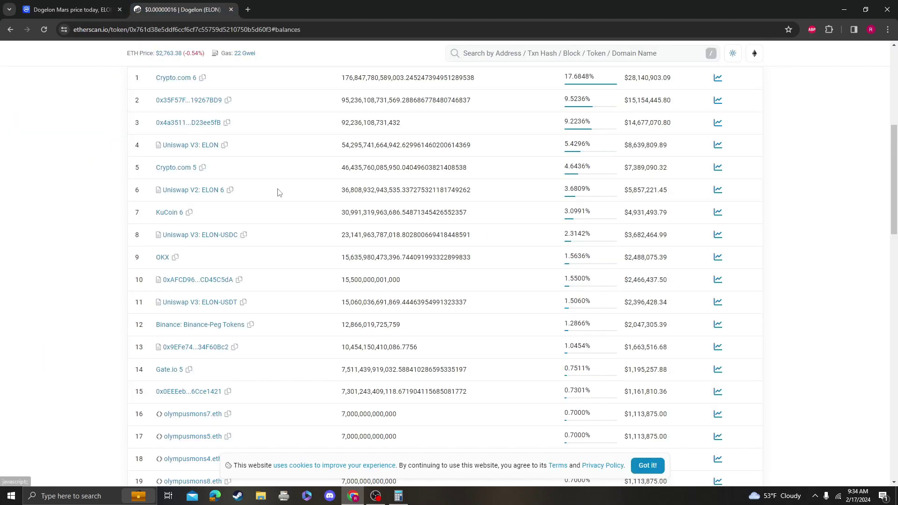
scroll(435, 159, "up", 4)
scroll(468, 272, "down", 20)
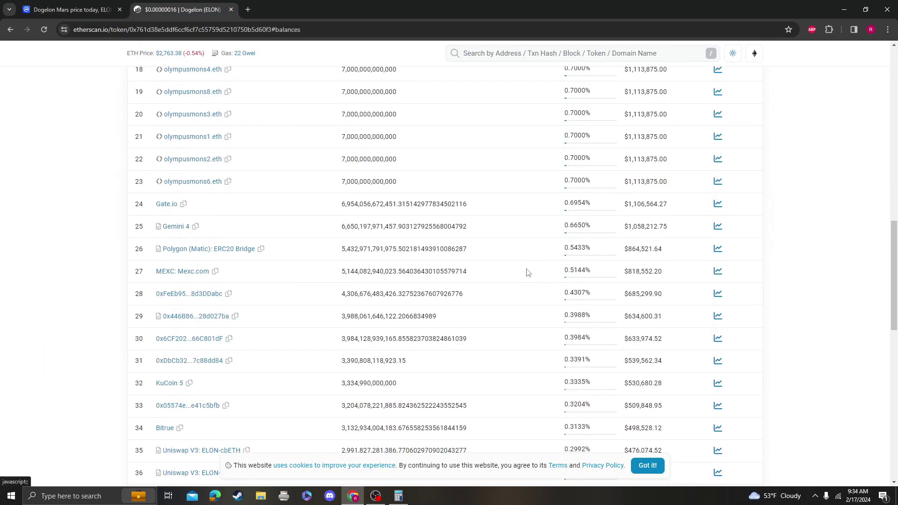
scroll(386, 276, "up", 20)
scroll(386, 276, "up", 2)
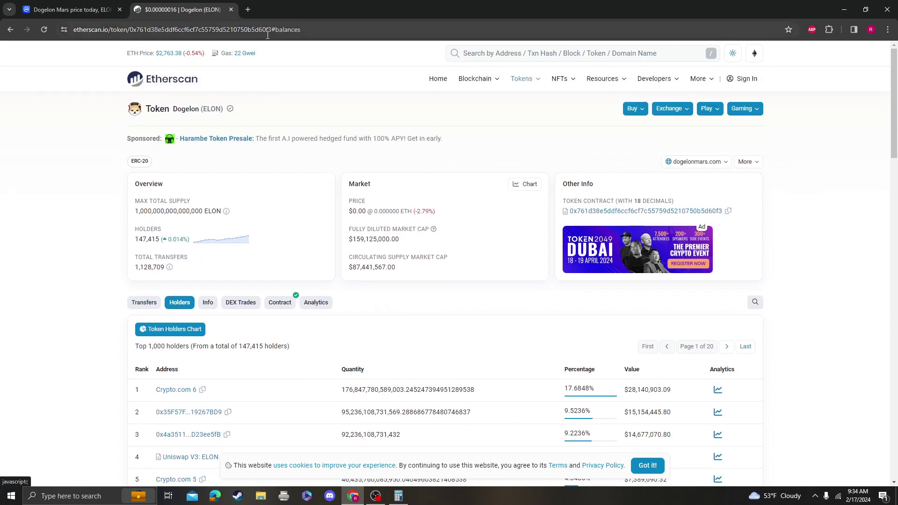
key("ctrl+Tab")
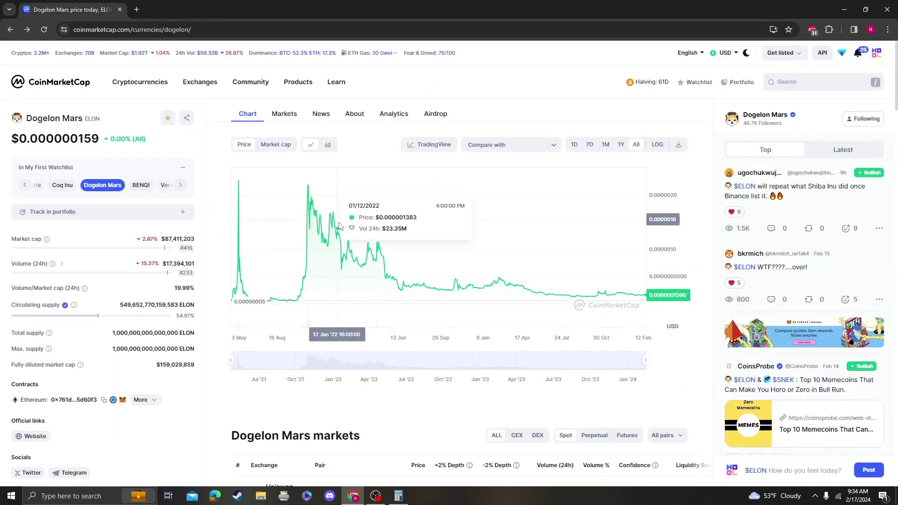
left_click(620, 145)
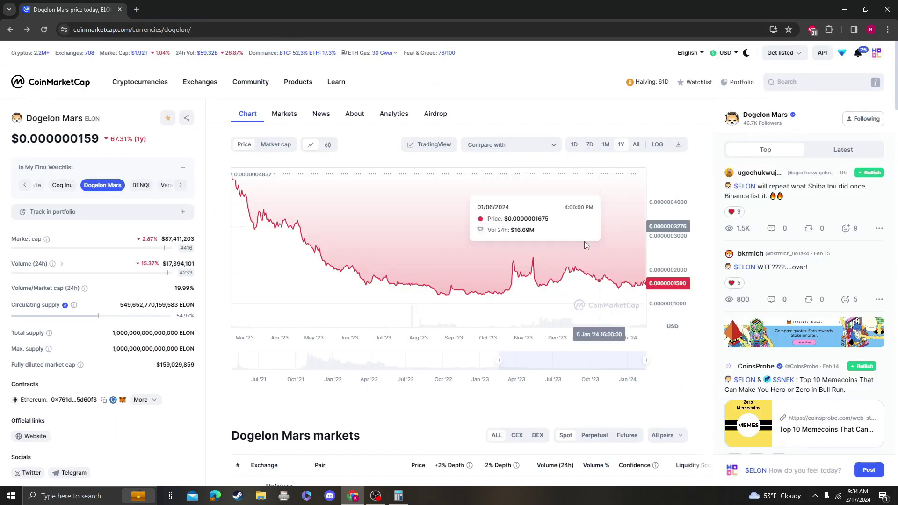
left_click(636, 144)
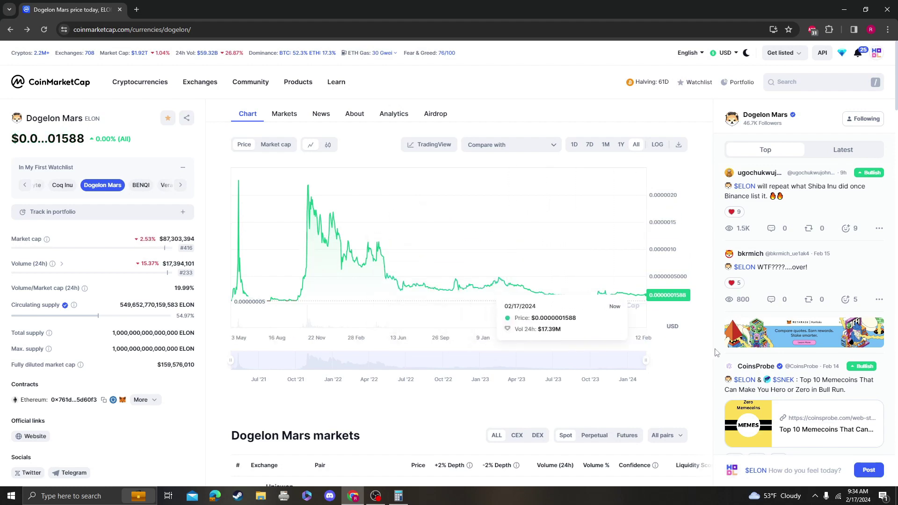
scroll(723, 327, "down", 10)
scroll(684, 360, "down", 6)
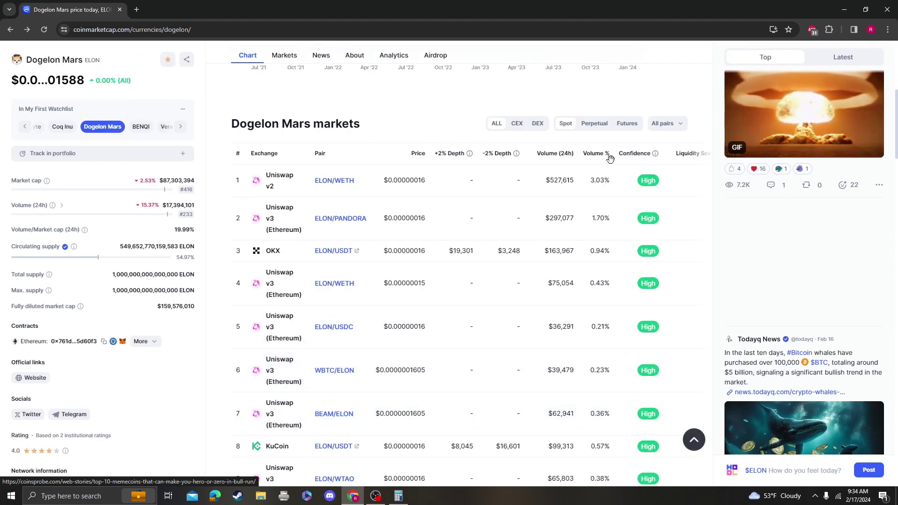
scroll(608, 153, "up", 6)
scroll(790, 301, "up", 10)
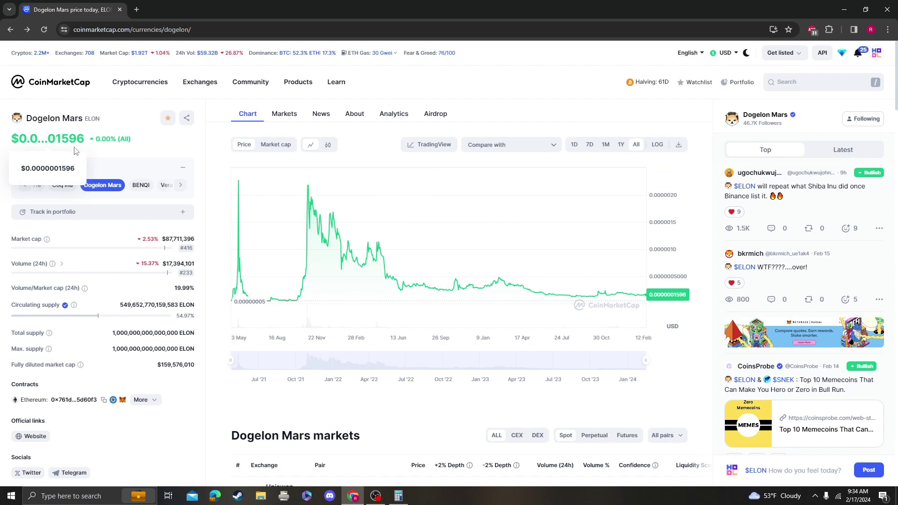
left_click(590, 145)
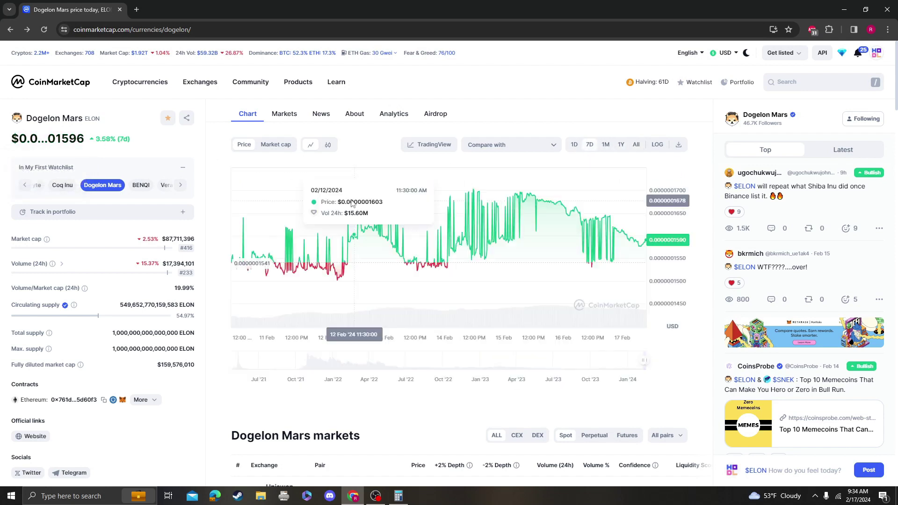
left_click(620, 145)
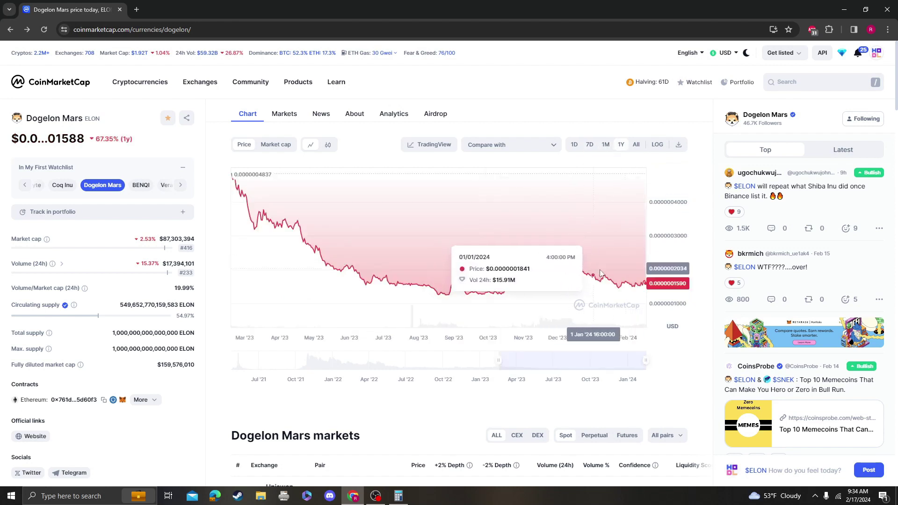
left_click(637, 146)
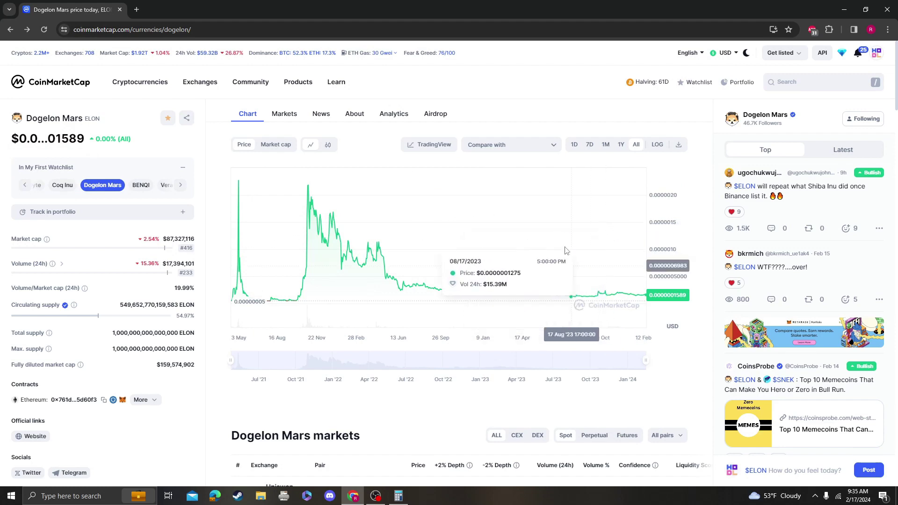
- Search 'shib', view the Shiba Inu page, then go back to Dogelon Mars
left_click(795, 84)
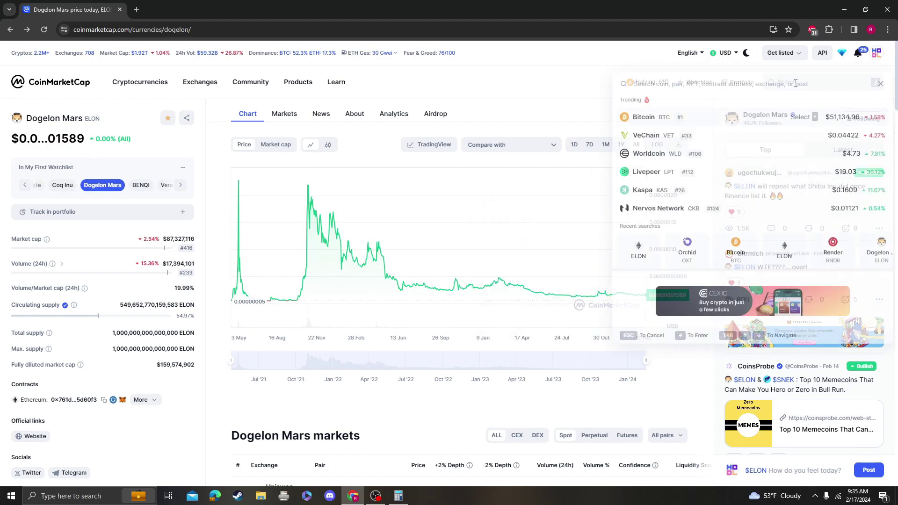
type("shib")
left_click(739, 158)
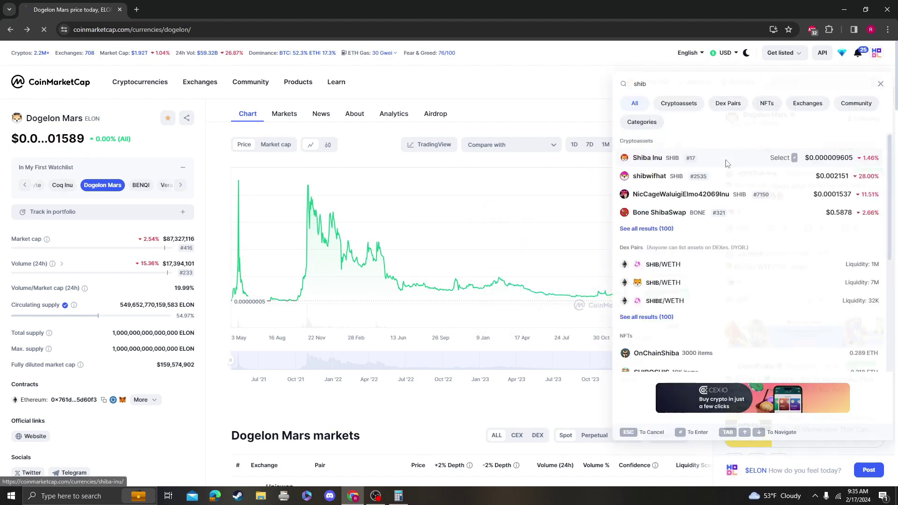
left_click_drag(194, 213, 163, 219)
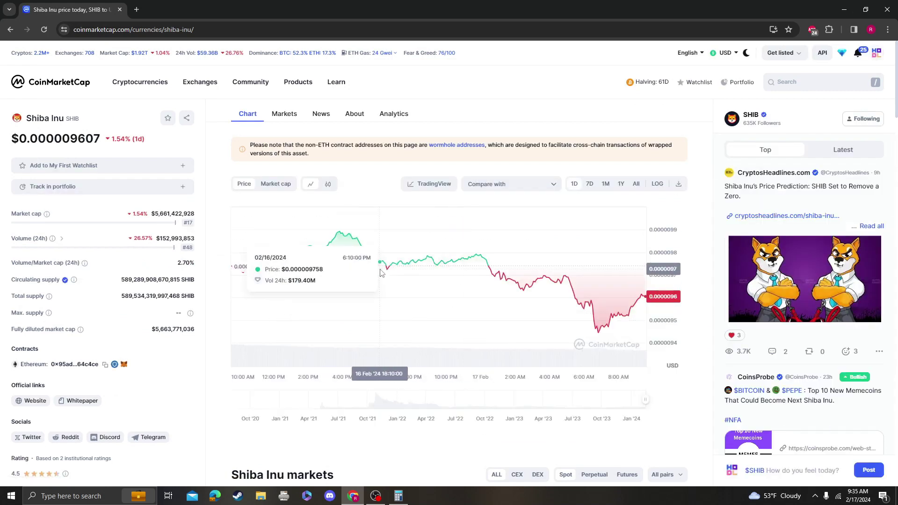
left_click(11, 29)
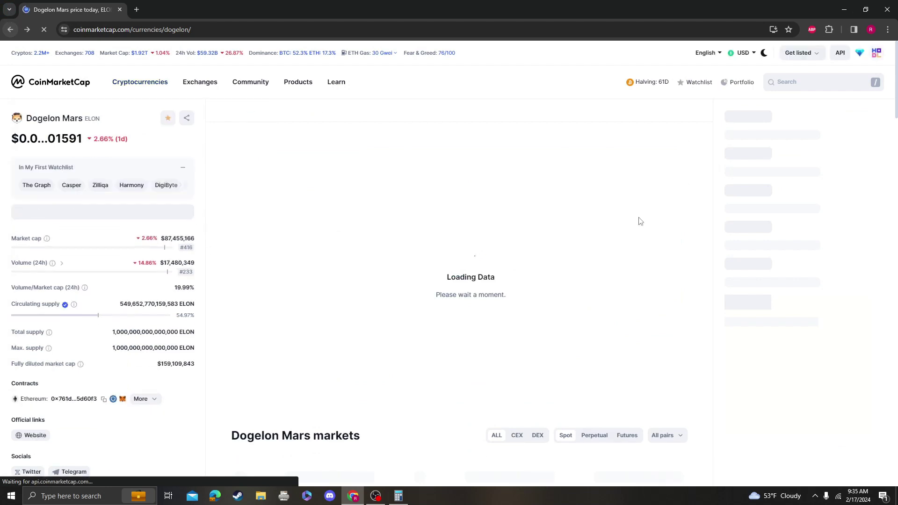